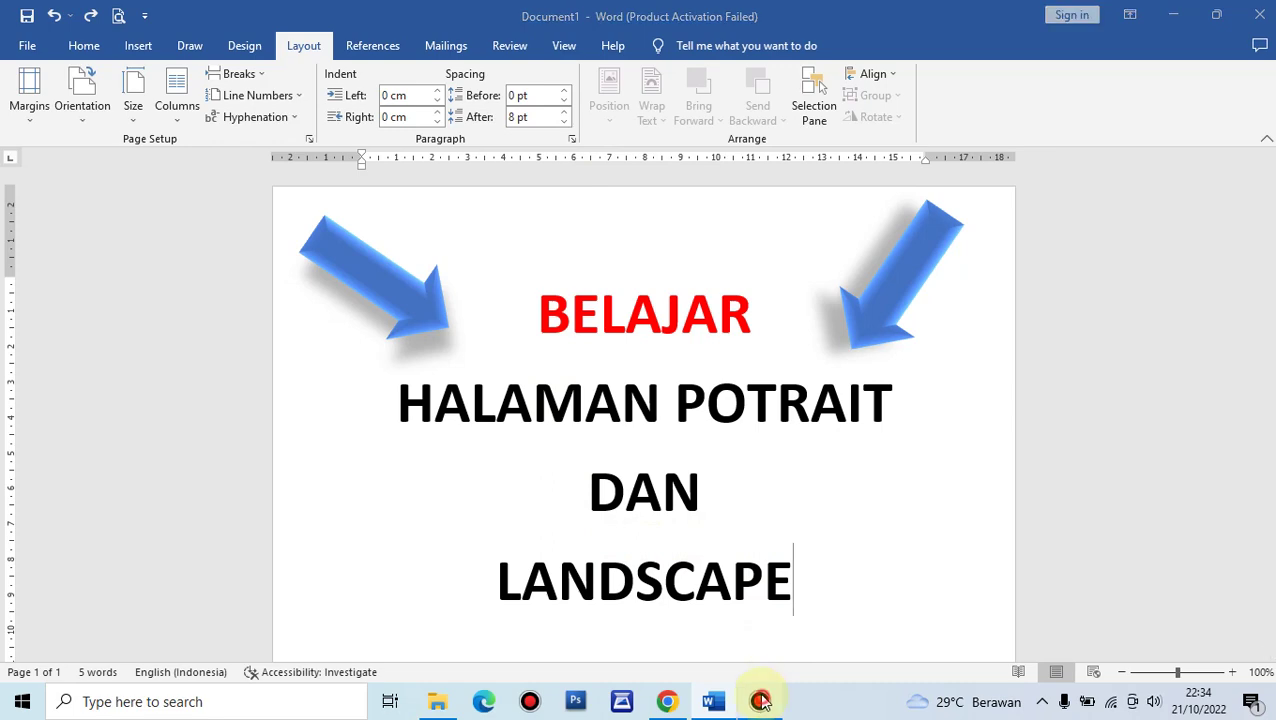
pyautogui.click(759, 701)
pyautogui.moveTo(302, 132); pyautogui.dragTo(362, 128)
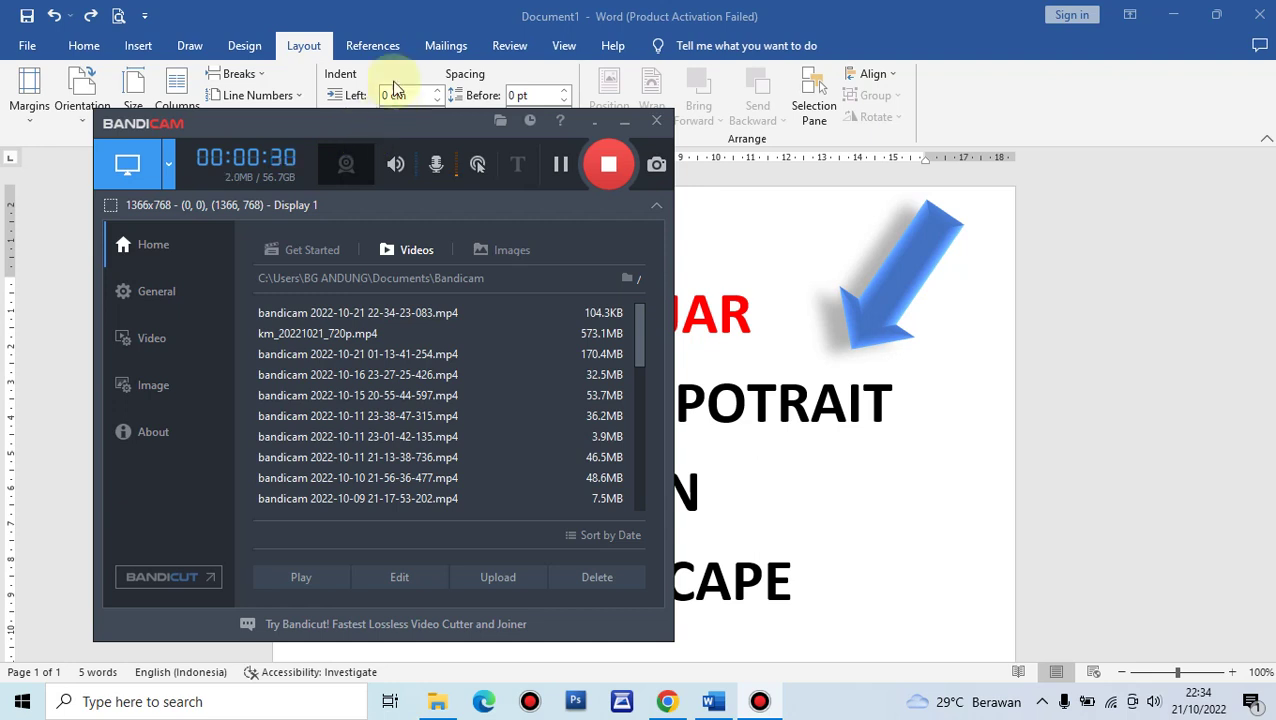
pyautogui.click(625, 121)
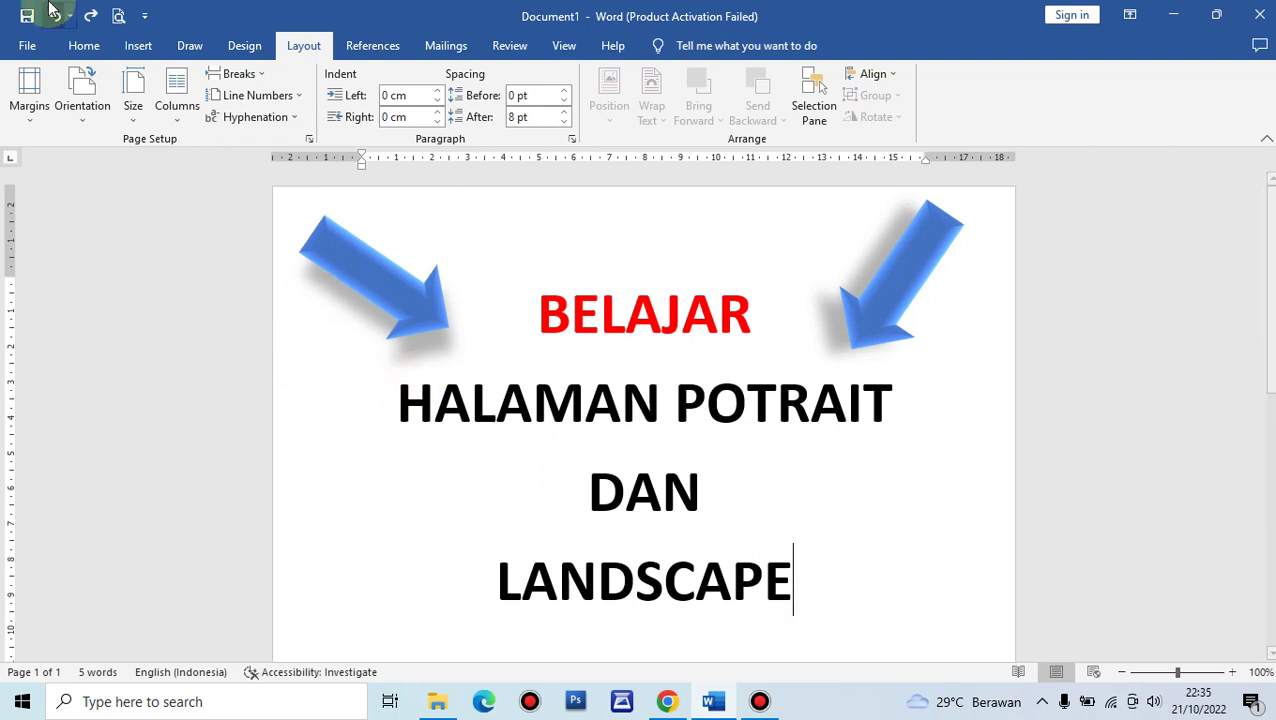
# Look over the existing portrait page, from the BELAJAR HALAMAN POTRAIT DAN LANDSCAPE title and arrows down to the page end
pyautogui.click(84, 46)
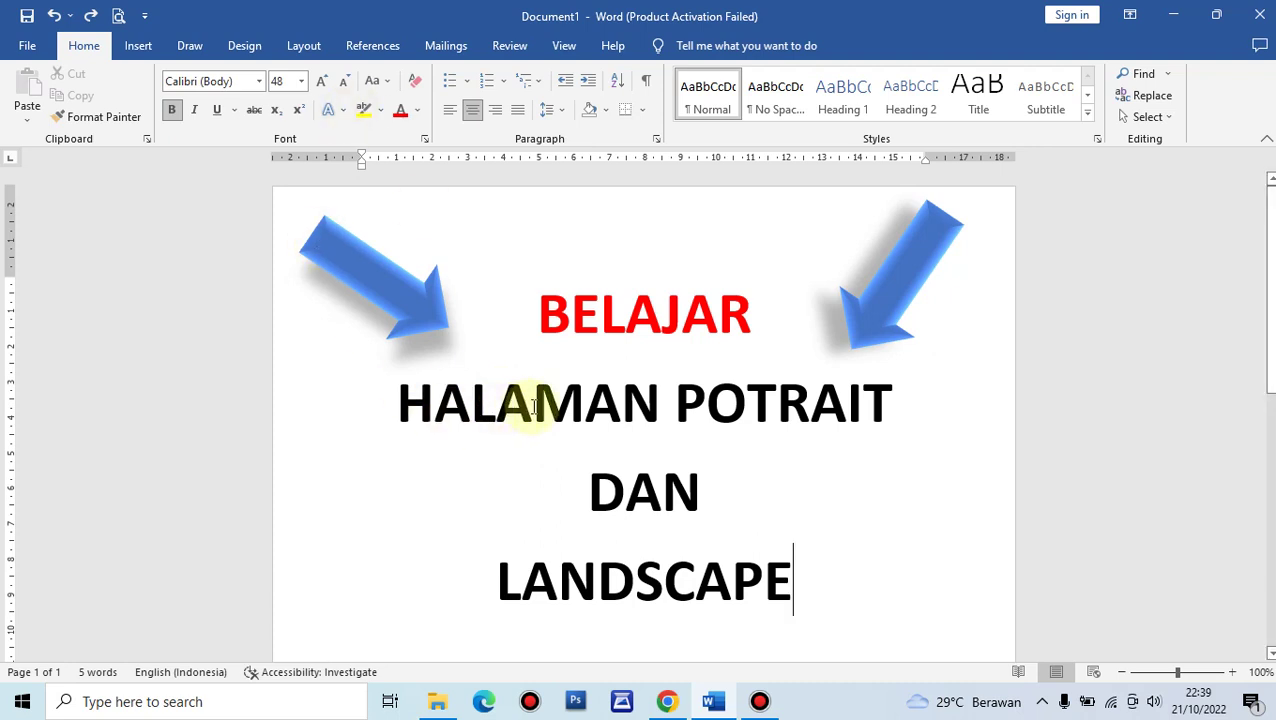
pyautogui.scroll(-5, 658, 355)
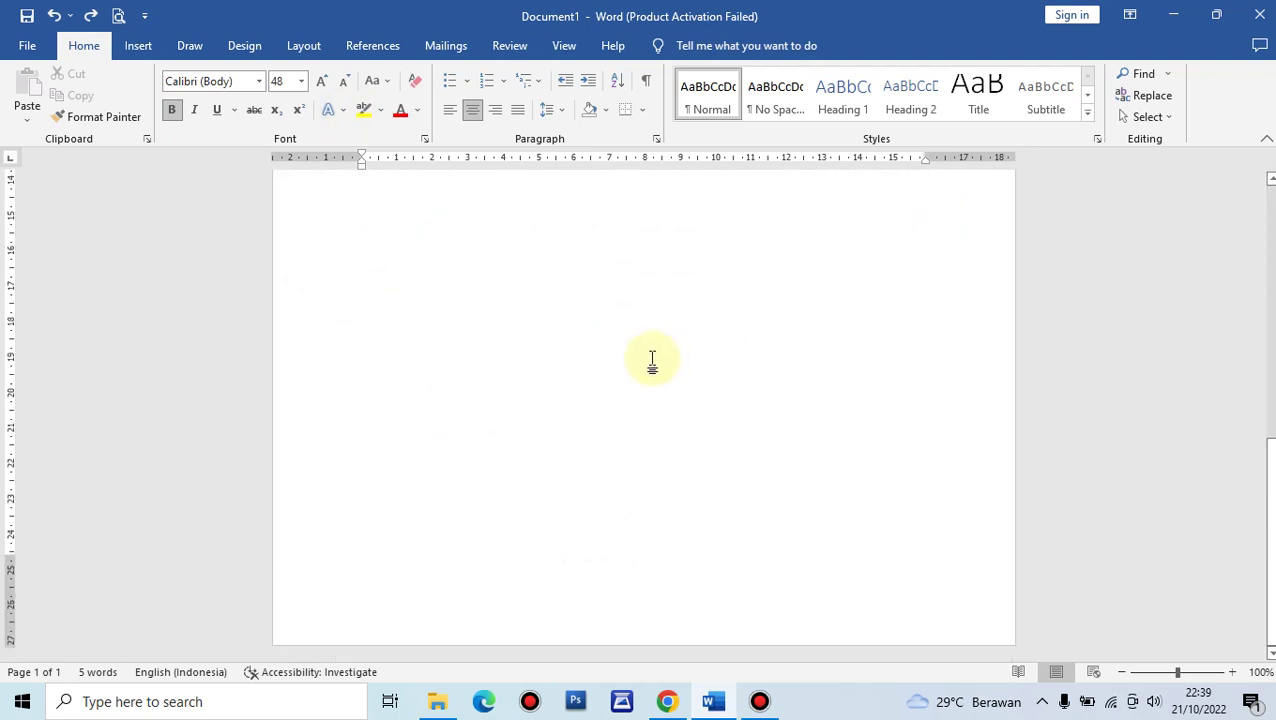
pyautogui.scroll(5, 652, 362)
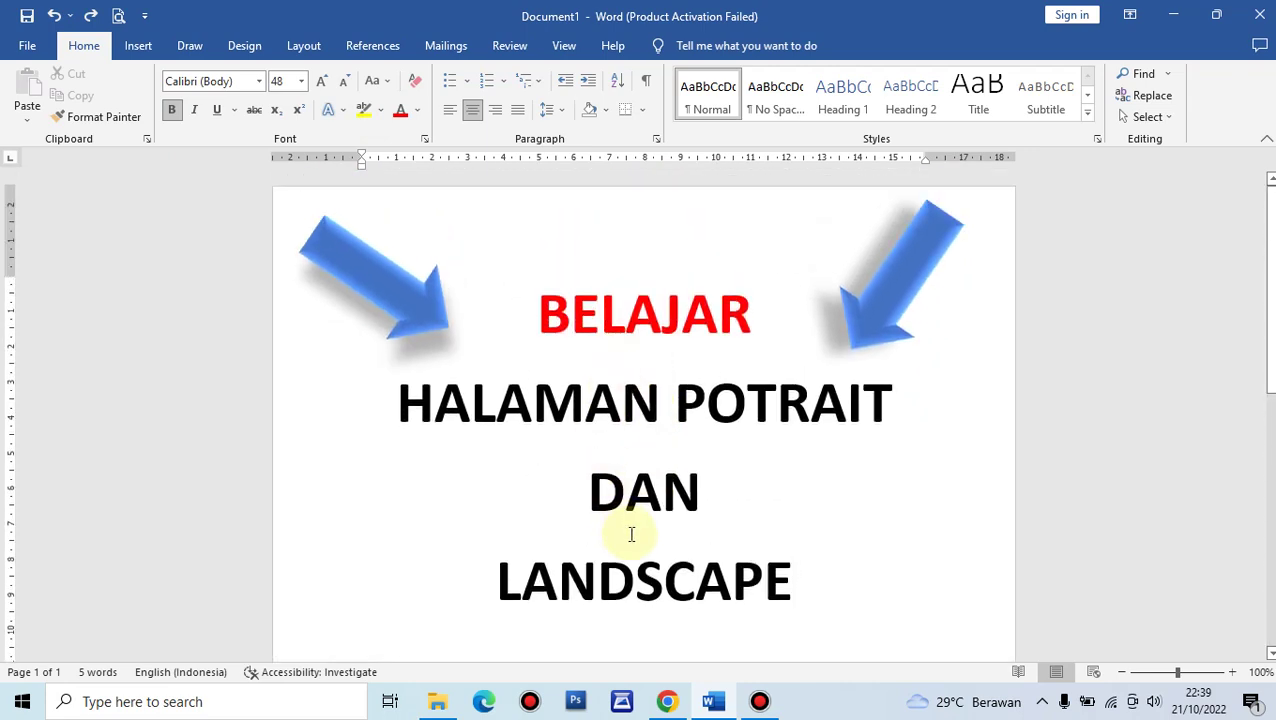
pyautogui.click(420, 408)
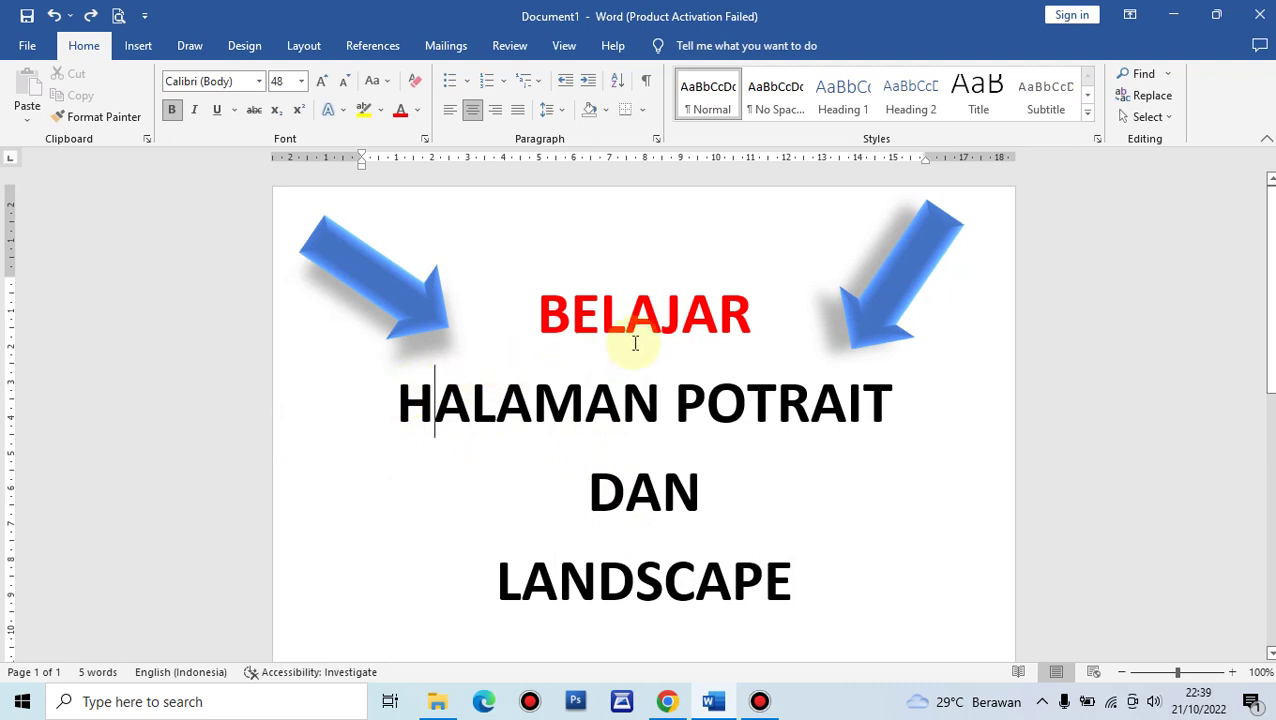
pyautogui.moveTo(541, 307); pyautogui.dragTo(792, 589)
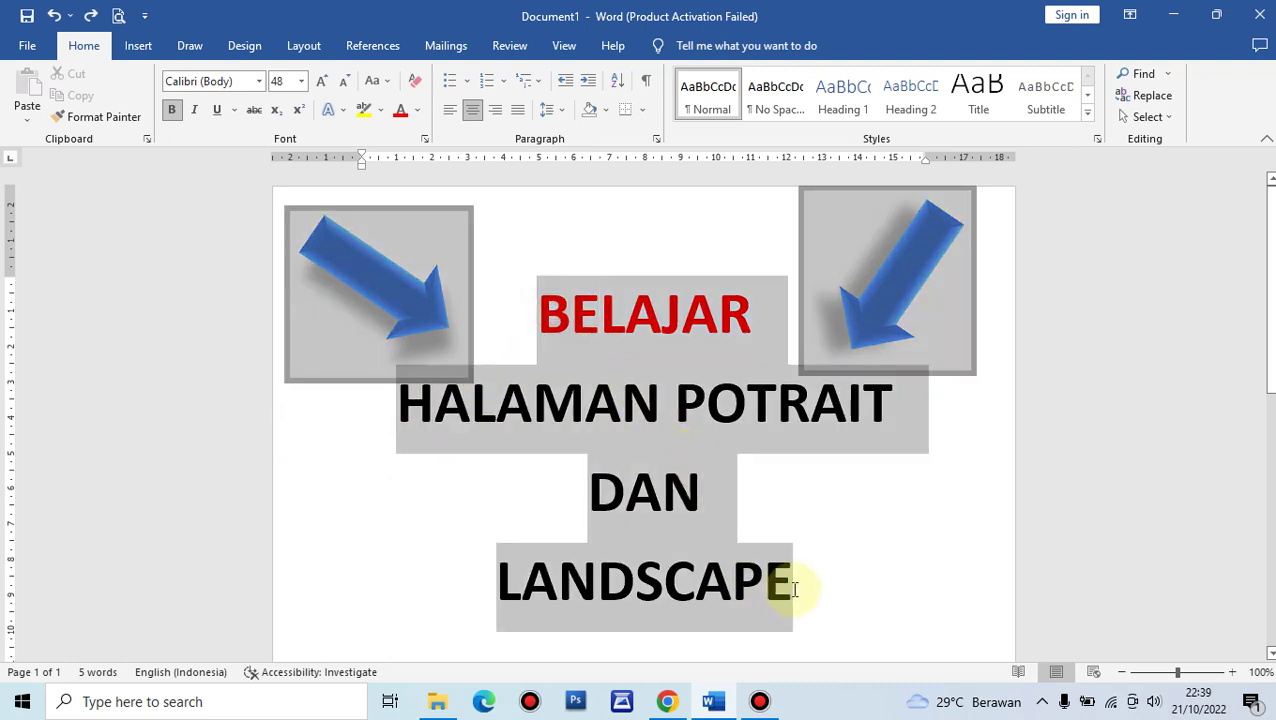
pyautogui.click(733, 462)
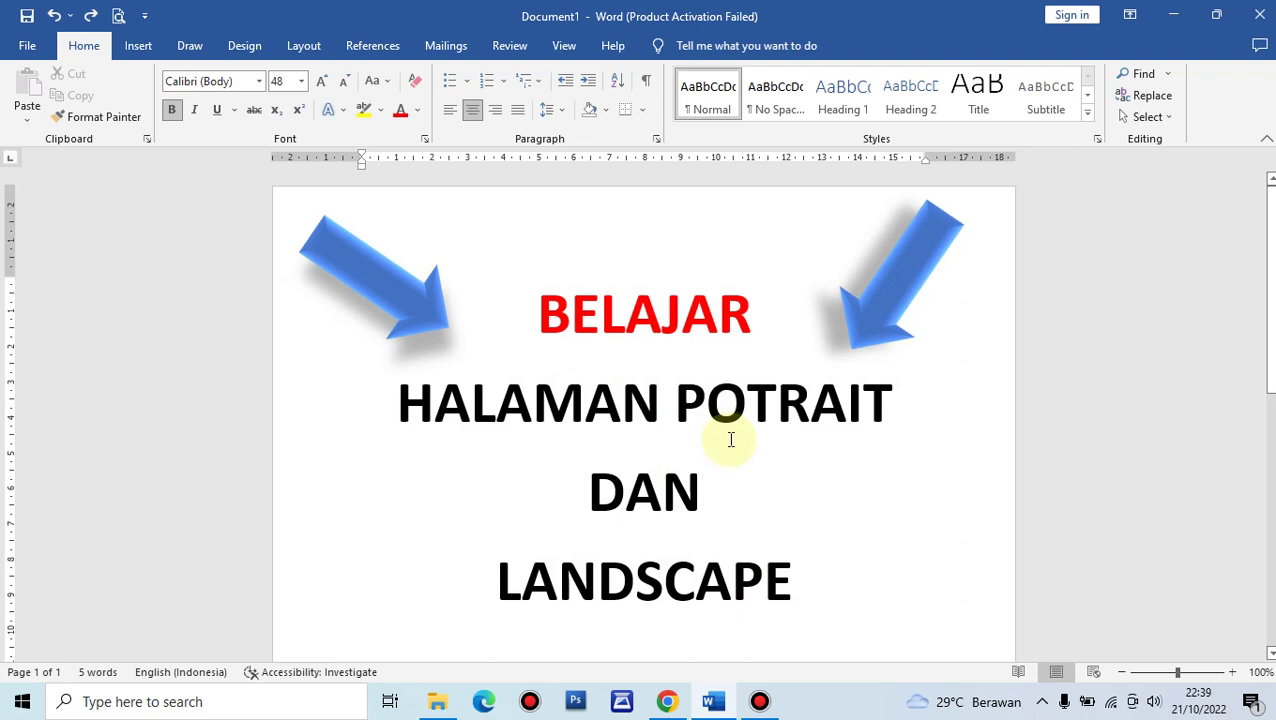
pyautogui.scroll(-2, 731, 440)
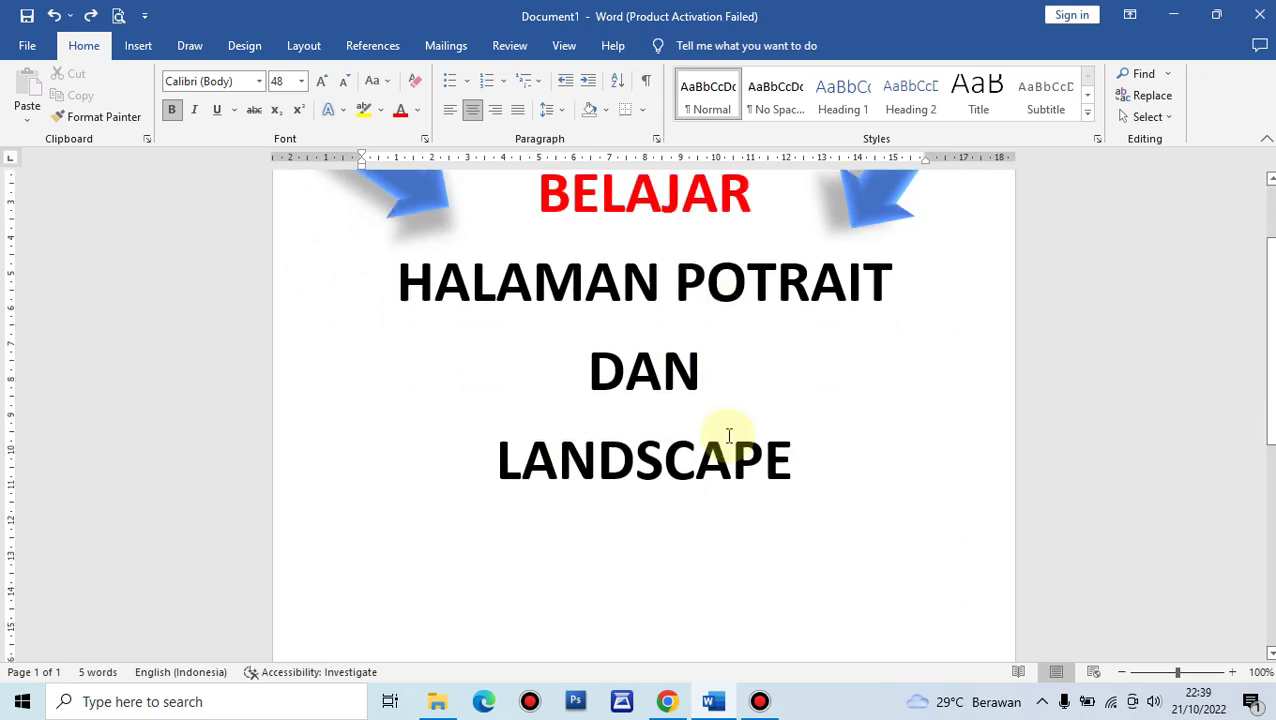
pyautogui.scroll(-3, 729, 436)
pyautogui.scroll(5, 729, 436)
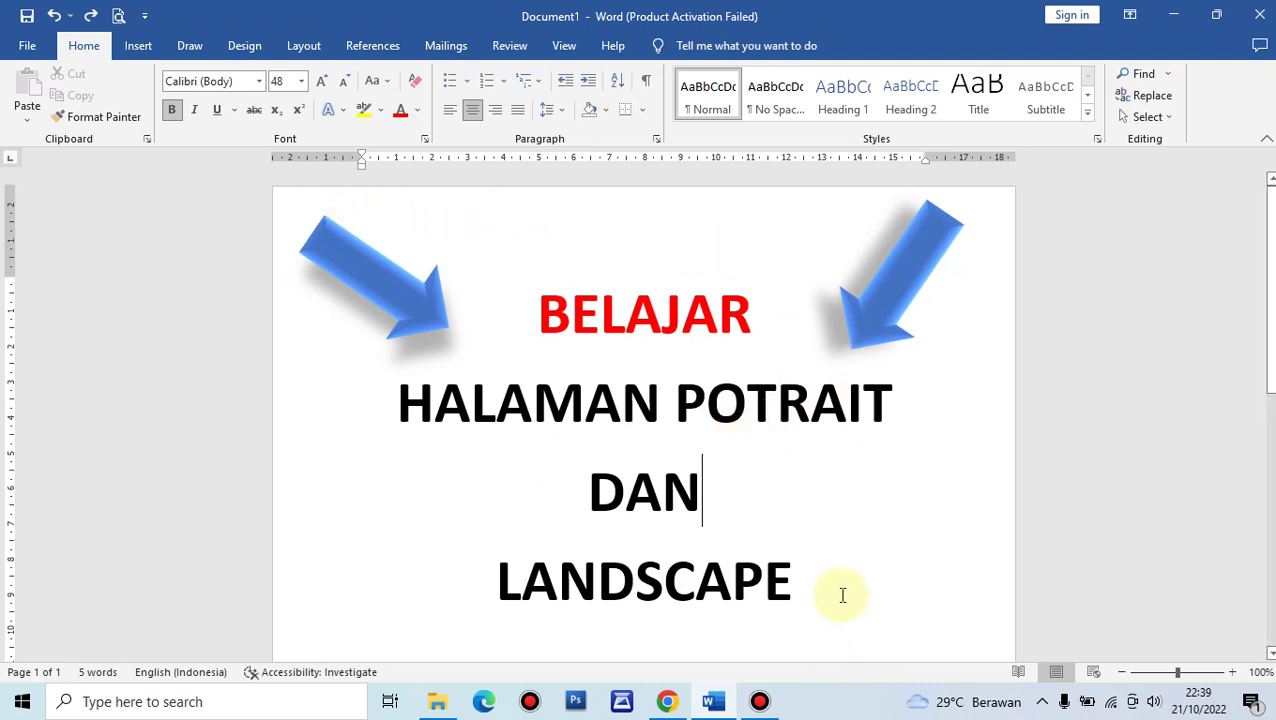
pyautogui.scroll(-3, 838, 592)
pyautogui.scroll(2, 836, 590)
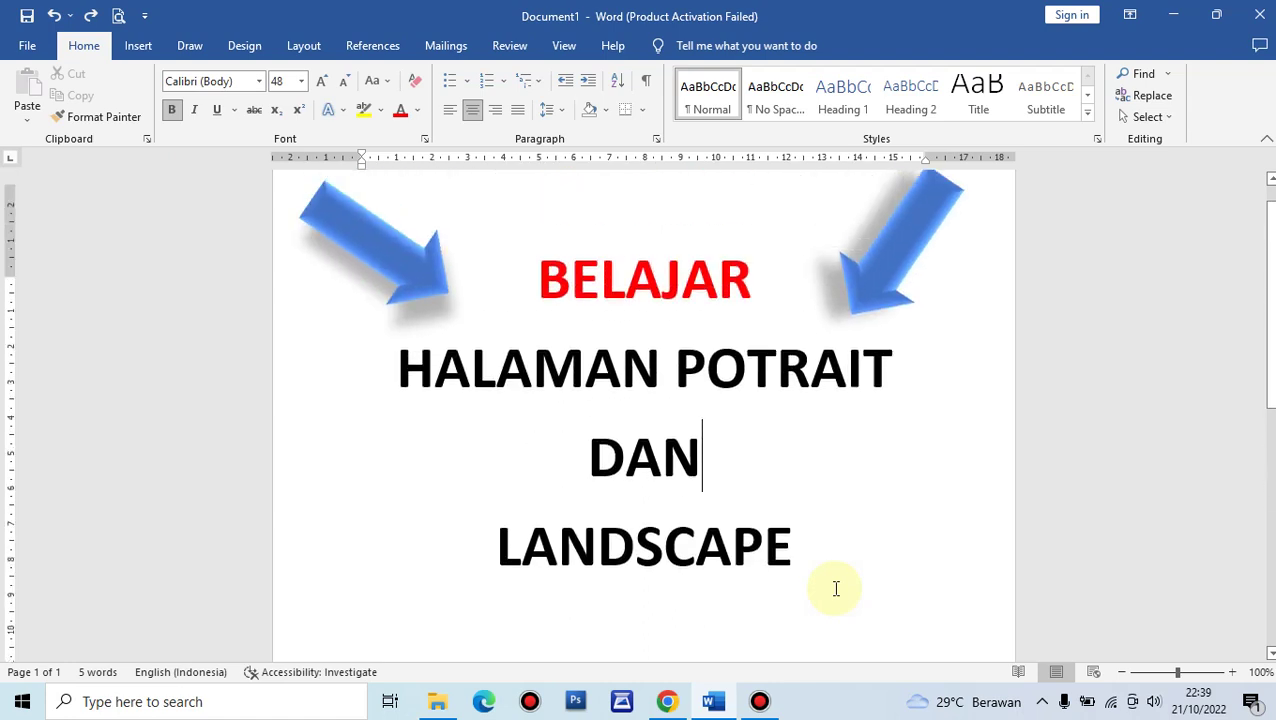
pyautogui.scroll(1, 836, 588)
# Place the text cursor directly after the word LANDSCAPE at the end of the title on the first page
pyautogui.click(845, 587)
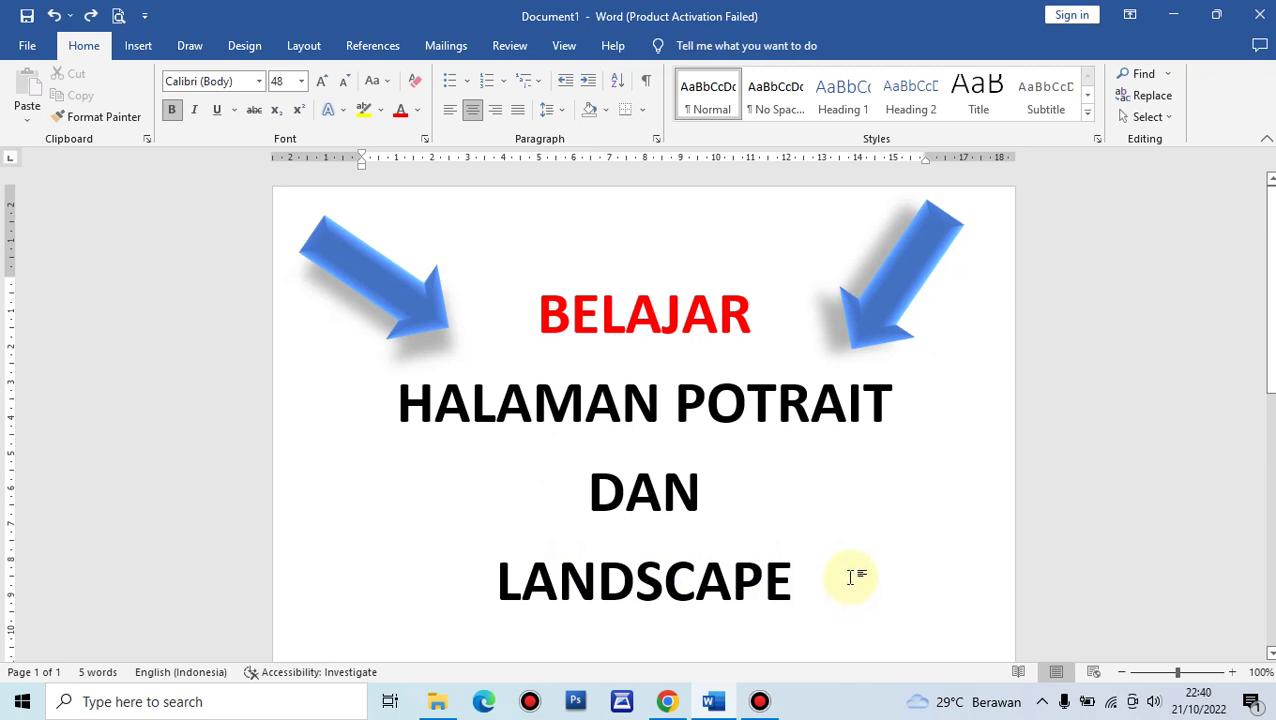
pyautogui.scroll(-3, 848, 573)
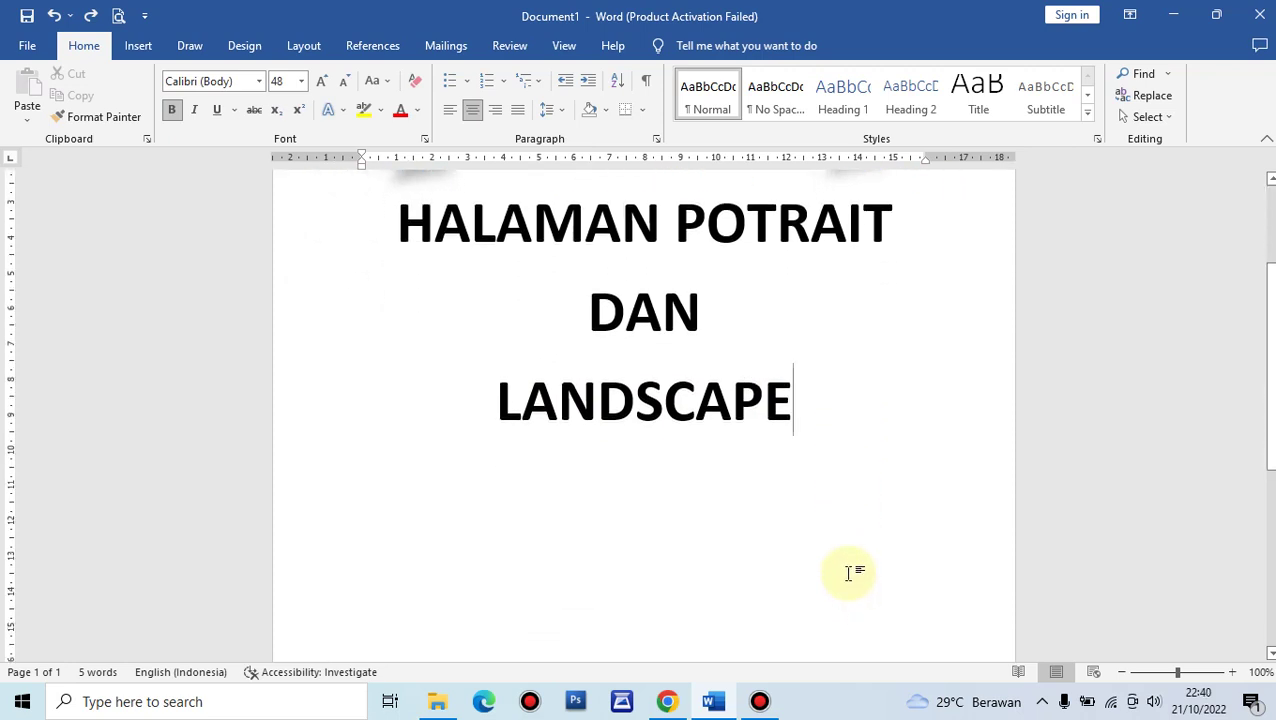
pyautogui.scroll(3, 848, 573)
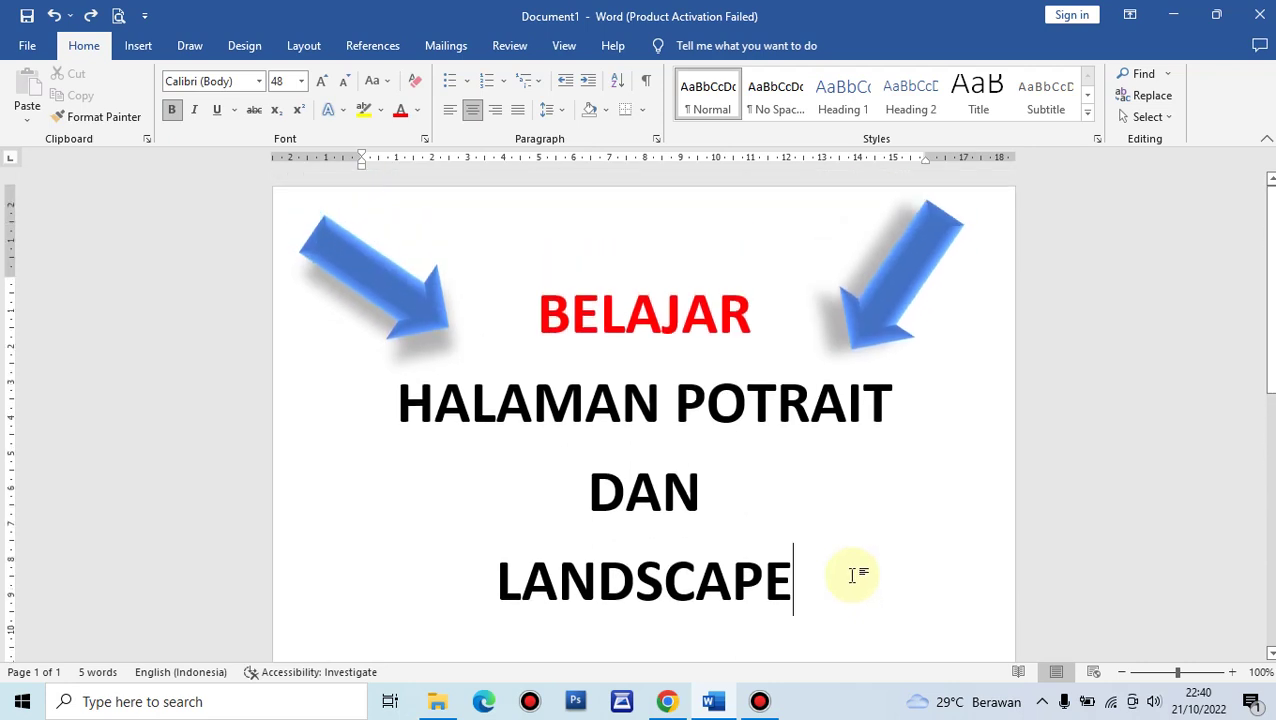
pyautogui.press('Return')
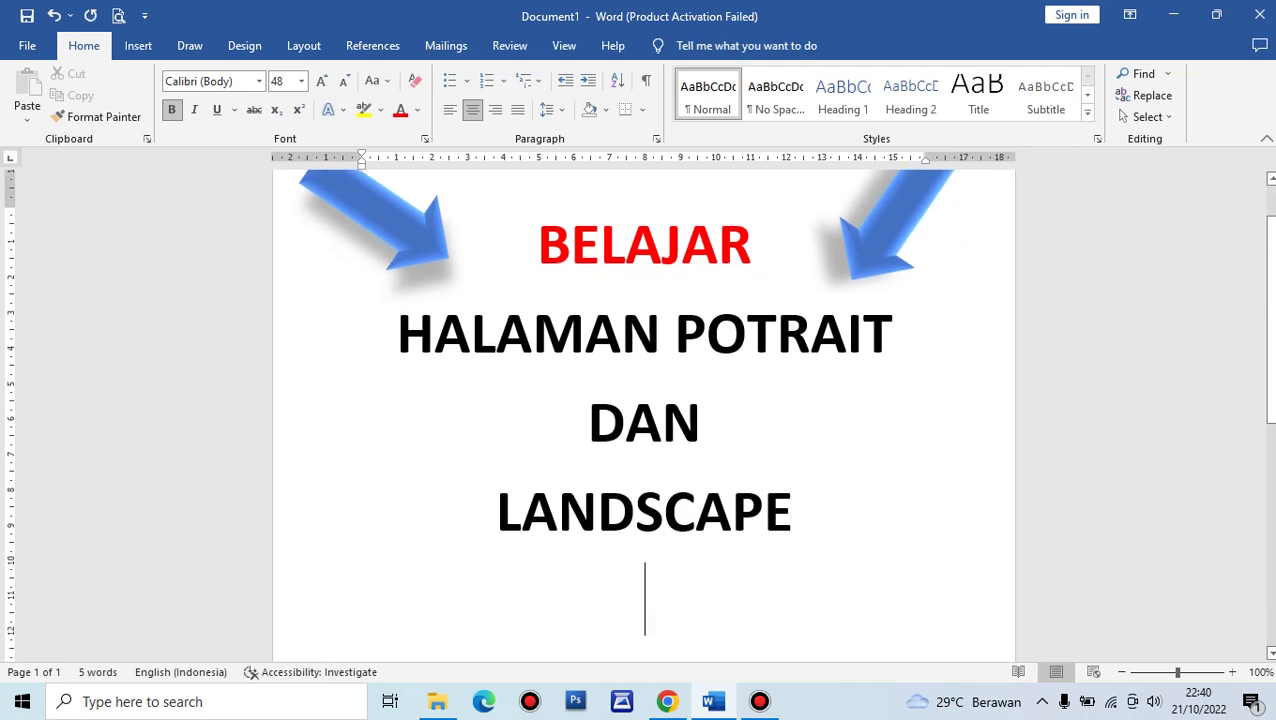
pyautogui.press('Return')
pyautogui.press('Return')
pyautogui.press('Return')
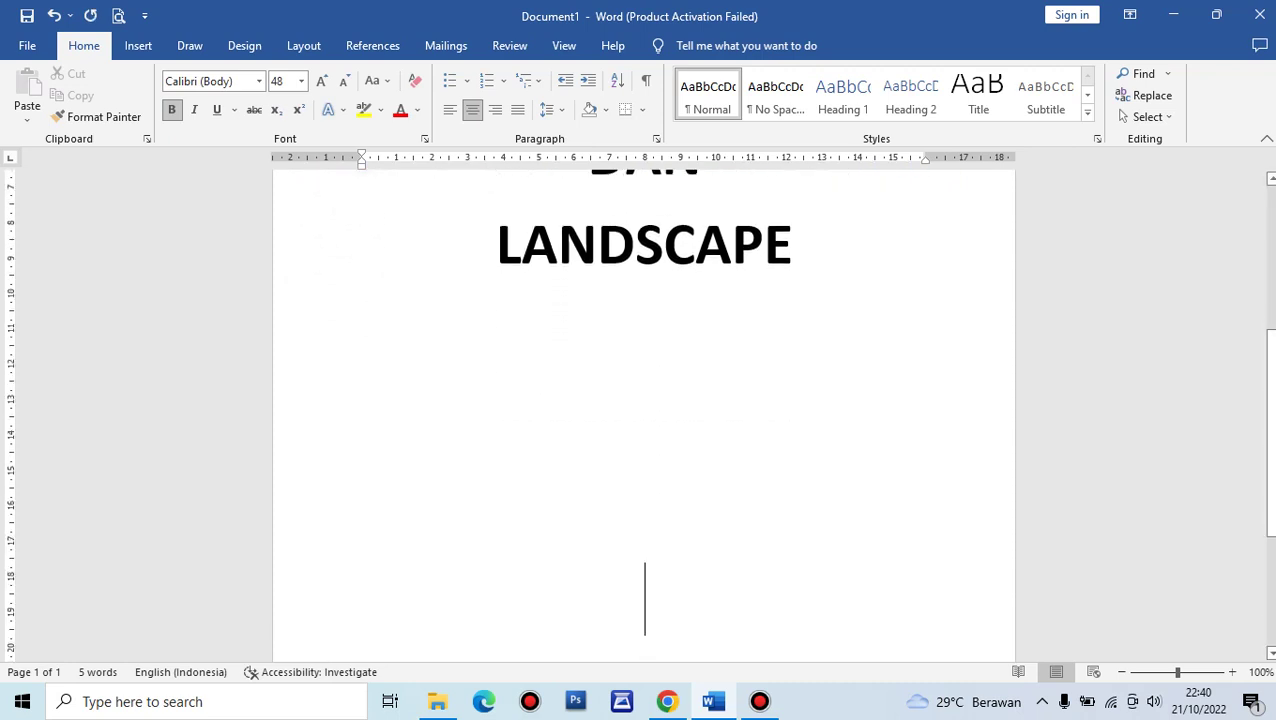
pyautogui.press('BackSpace')
pyautogui.press('BackSpace')
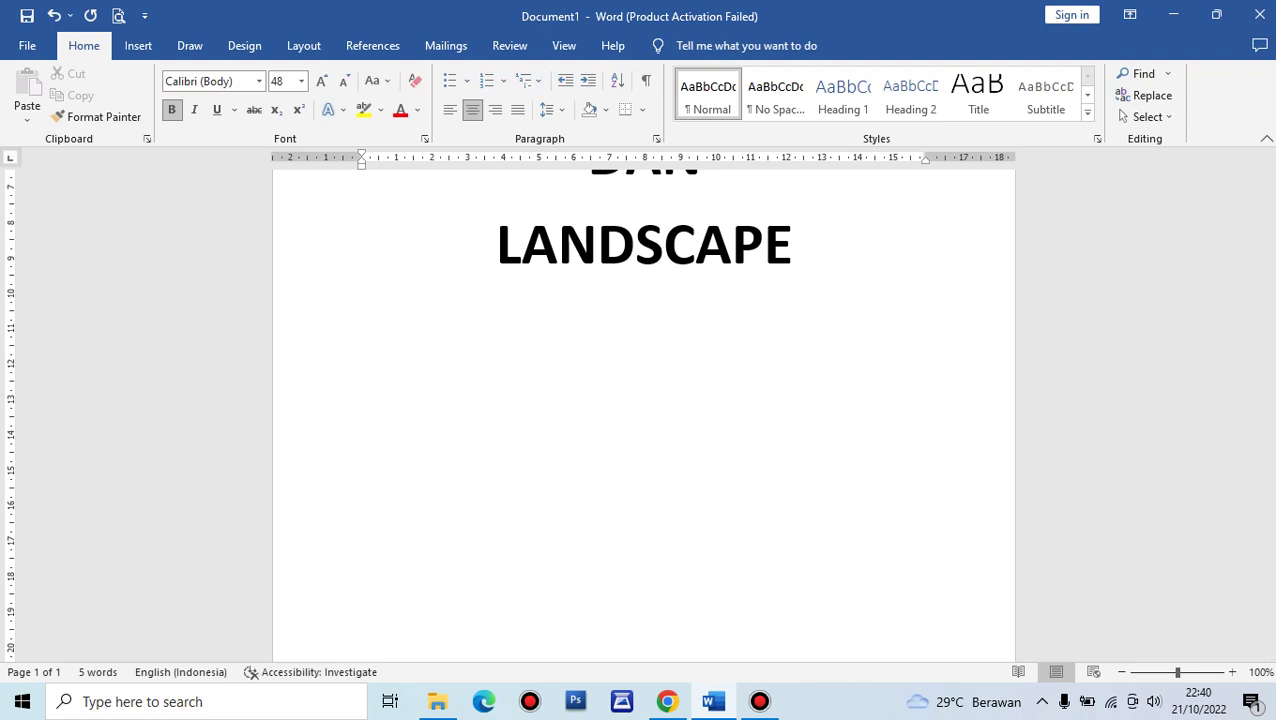
pyautogui.press('BackSpace')
pyautogui.press('BackSpace')
pyautogui.press('BackSpace')
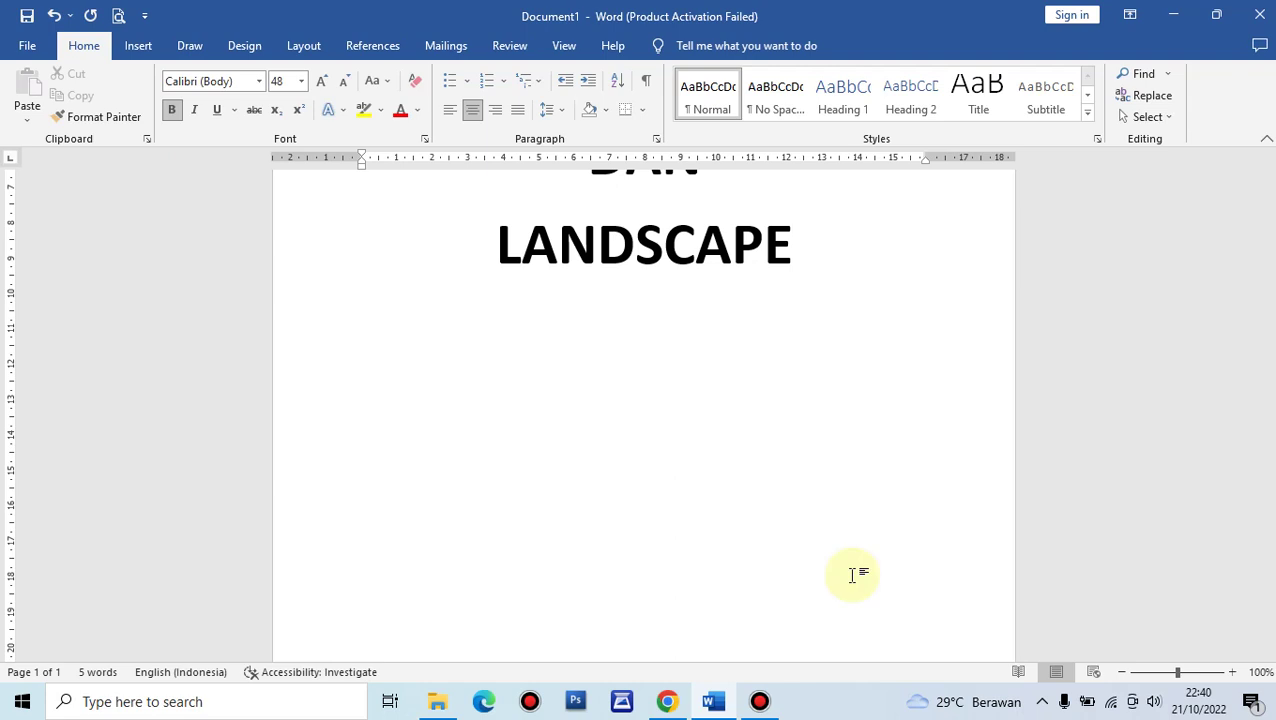
# Insert a page break after the title text on the first page to add a second page
pyautogui.hotkey('ctrl', 'Return')
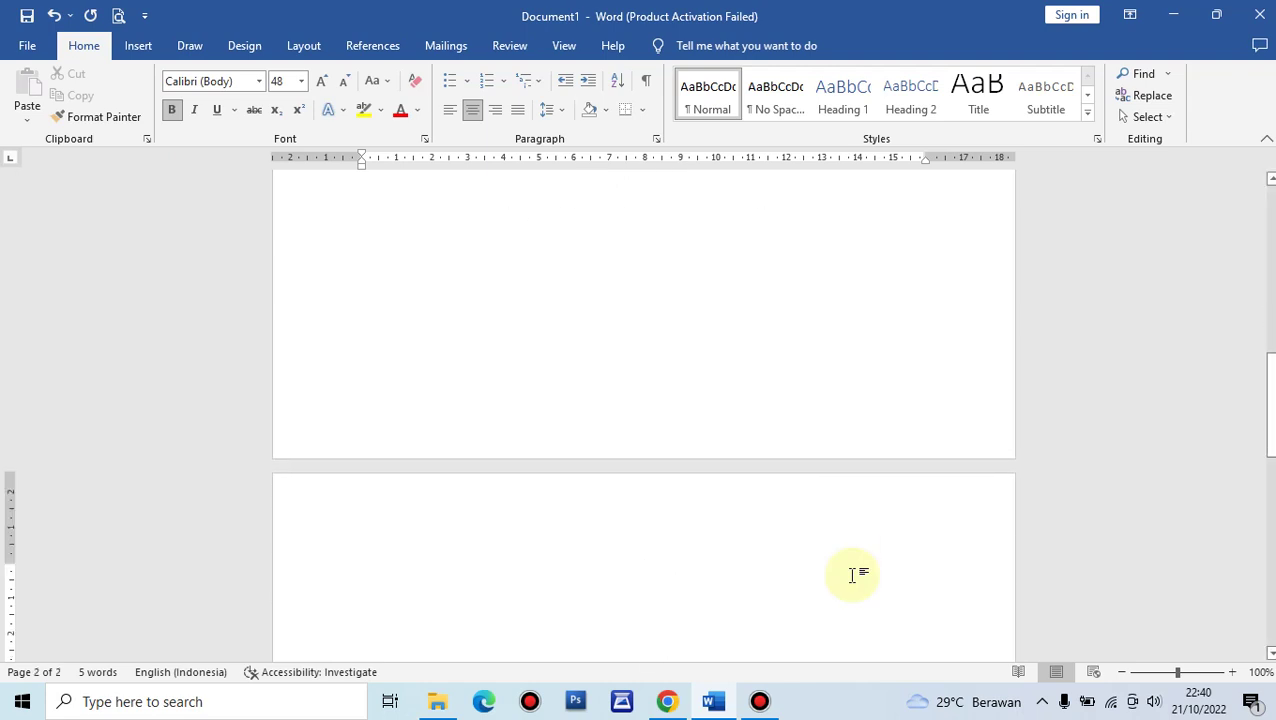
pyautogui.scroll(10, 852, 575)
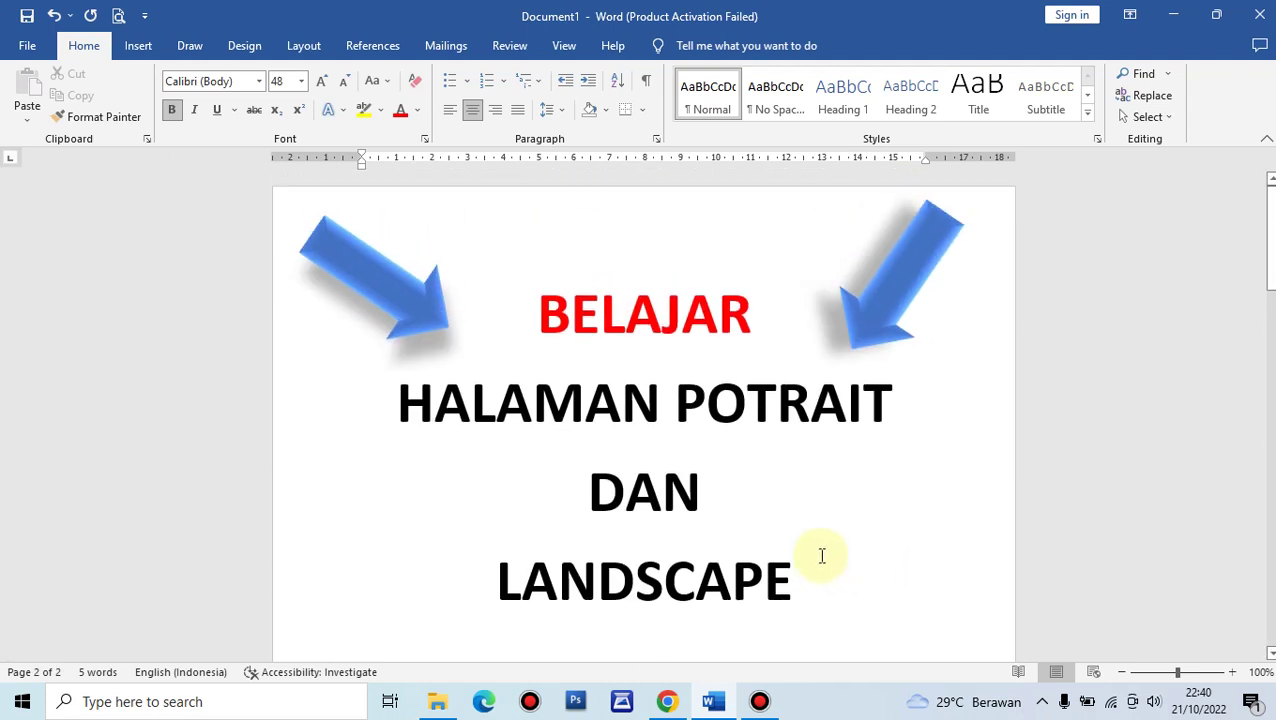
pyautogui.scroll(-10, 822, 556)
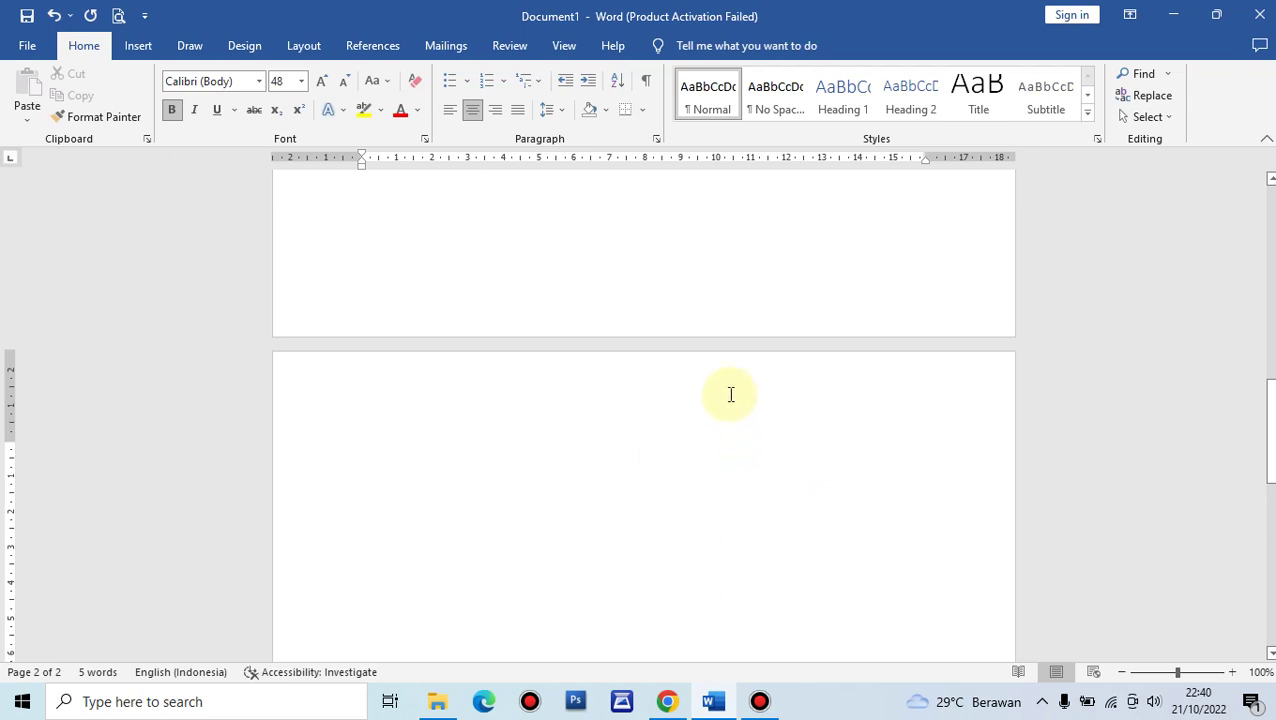
# Insert a Next Page section break at the text cursor on the second page
pyautogui.click(304, 46)
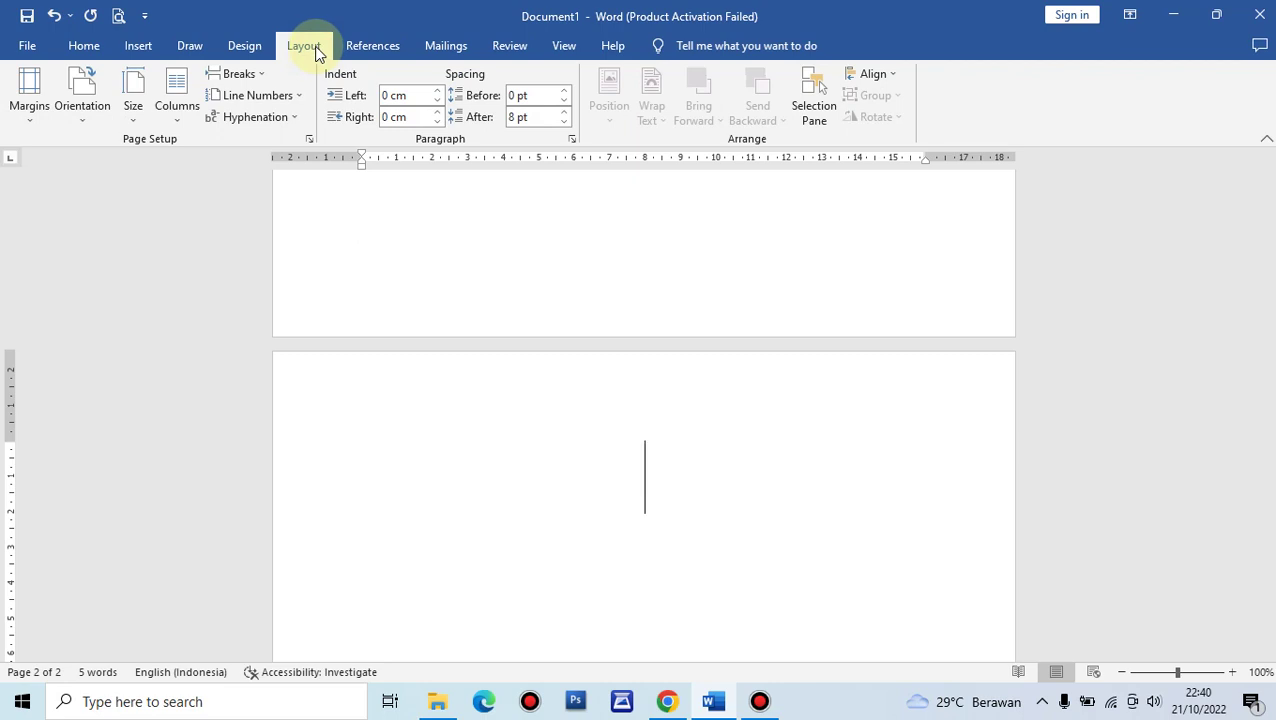
pyautogui.click(260, 76)
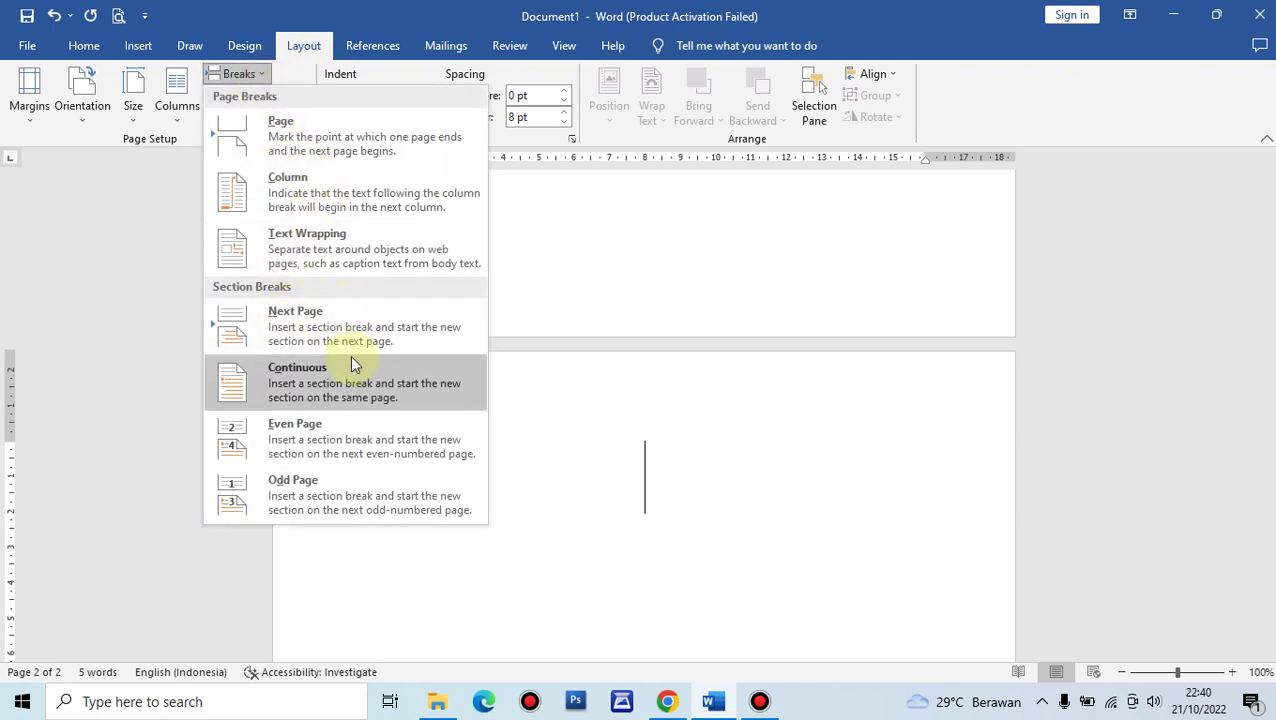
pyautogui.click(340, 303)
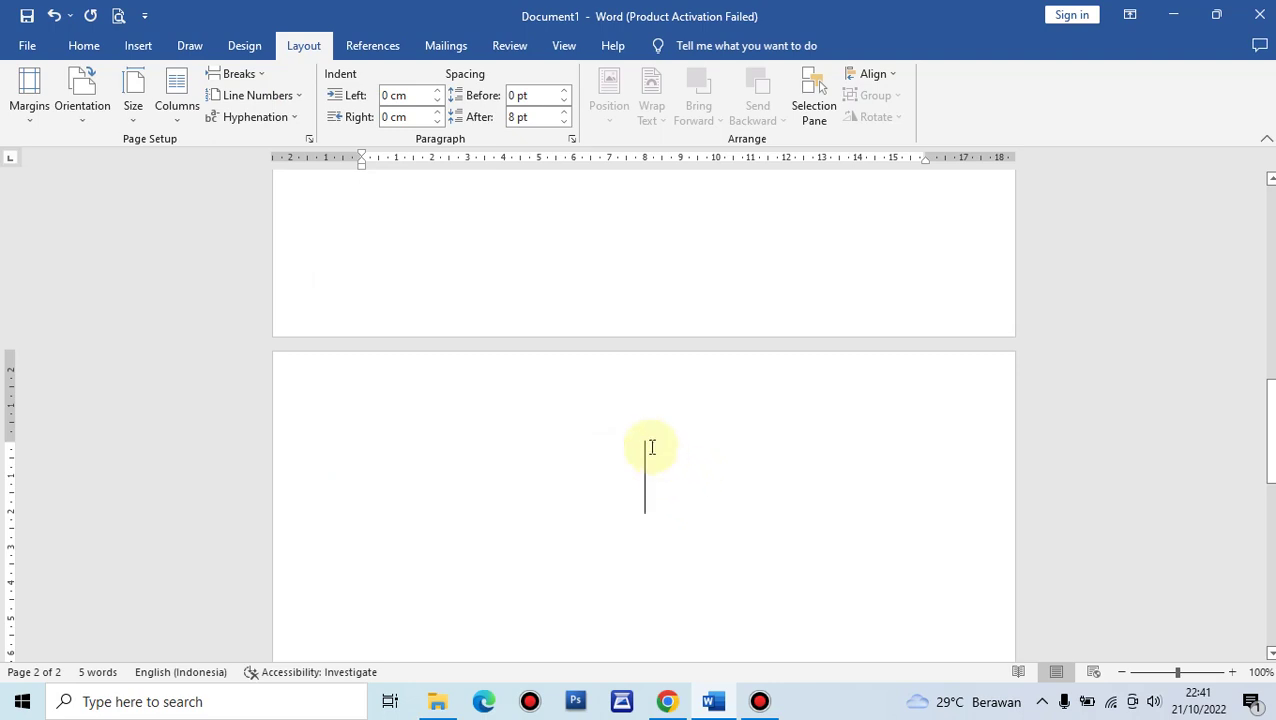
# Set the page orientation of the second page's section to Landscape
pyautogui.click(98, 124)
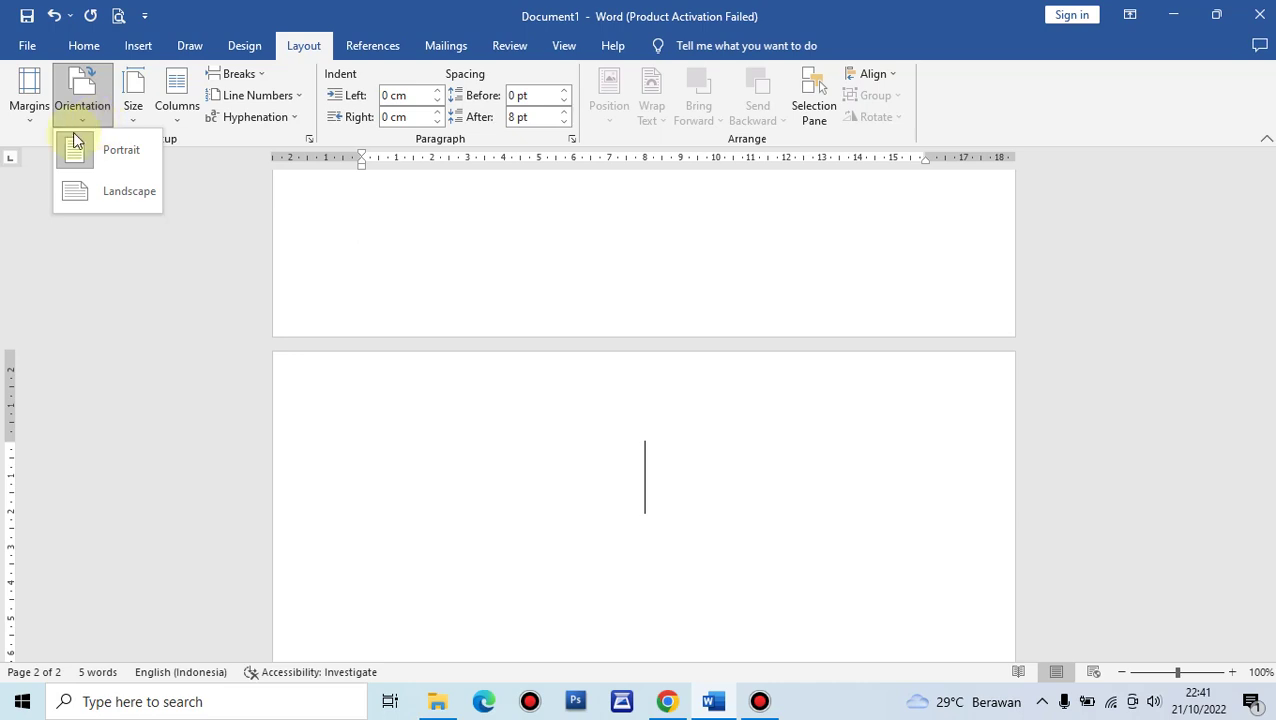
pyautogui.click(88, 195)
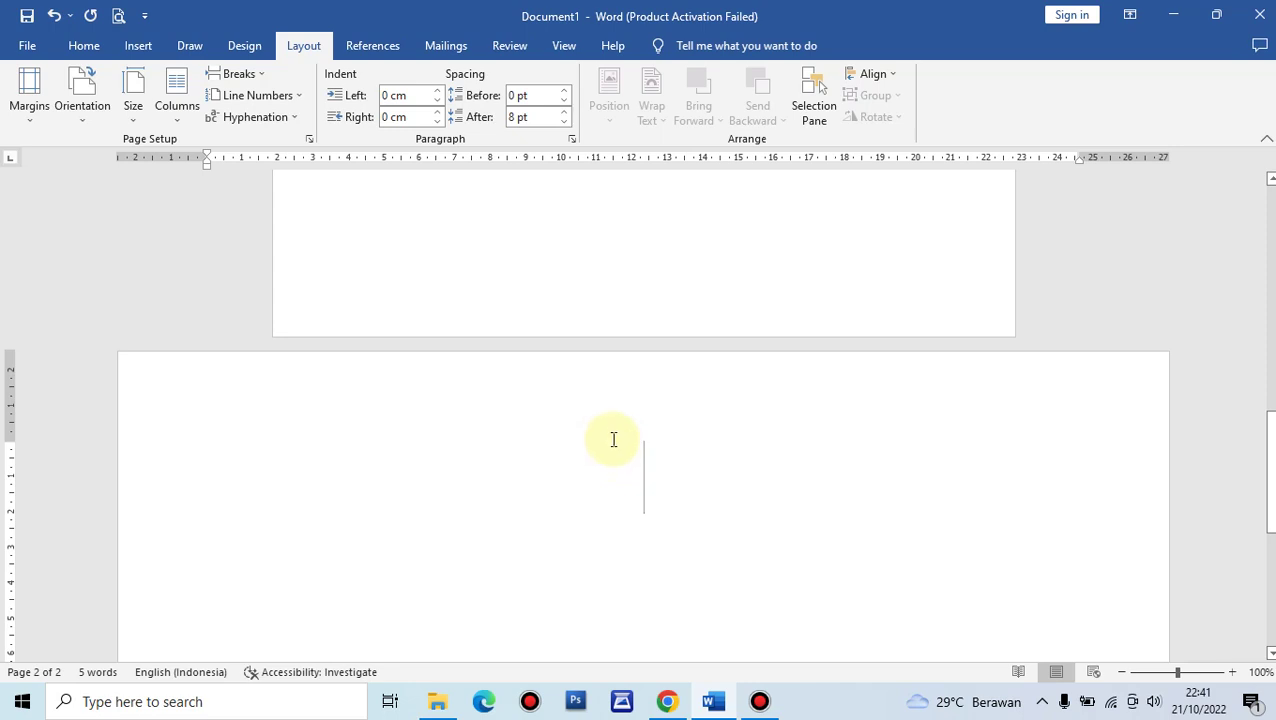
pyautogui.scroll(-3, 613, 441)
pyautogui.scroll(3, 615, 430)
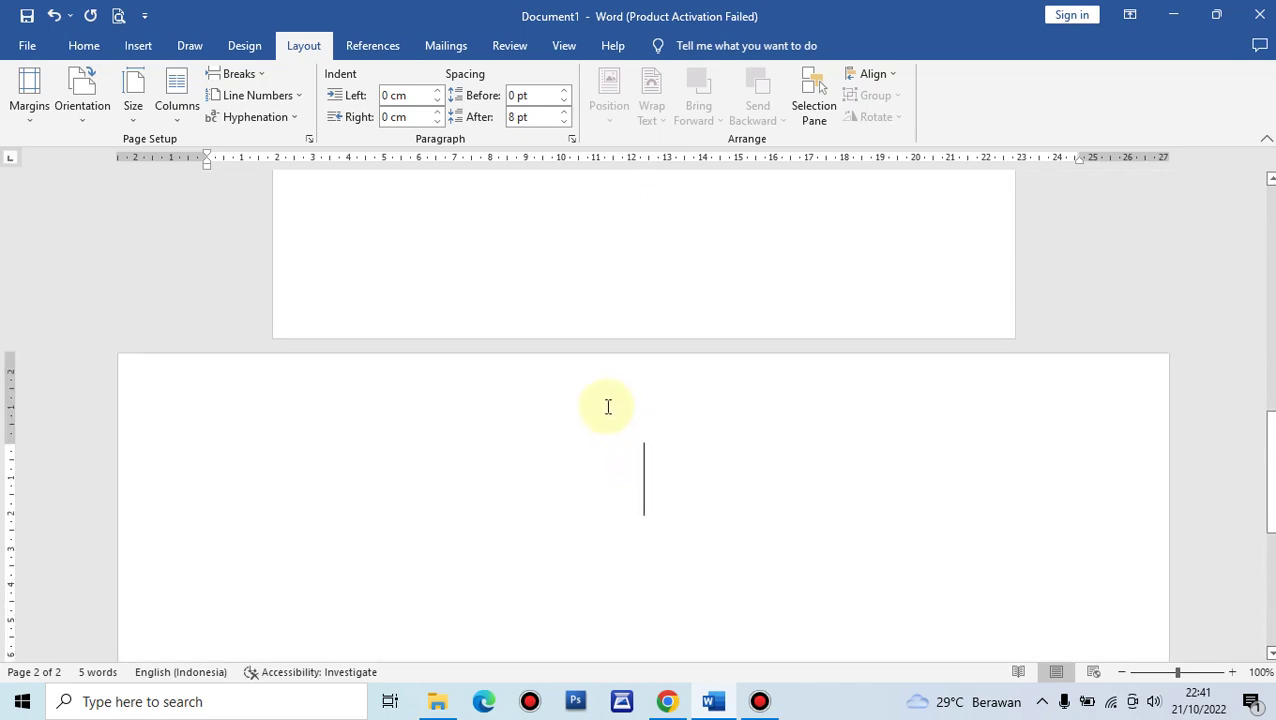
pyautogui.write('Pa')
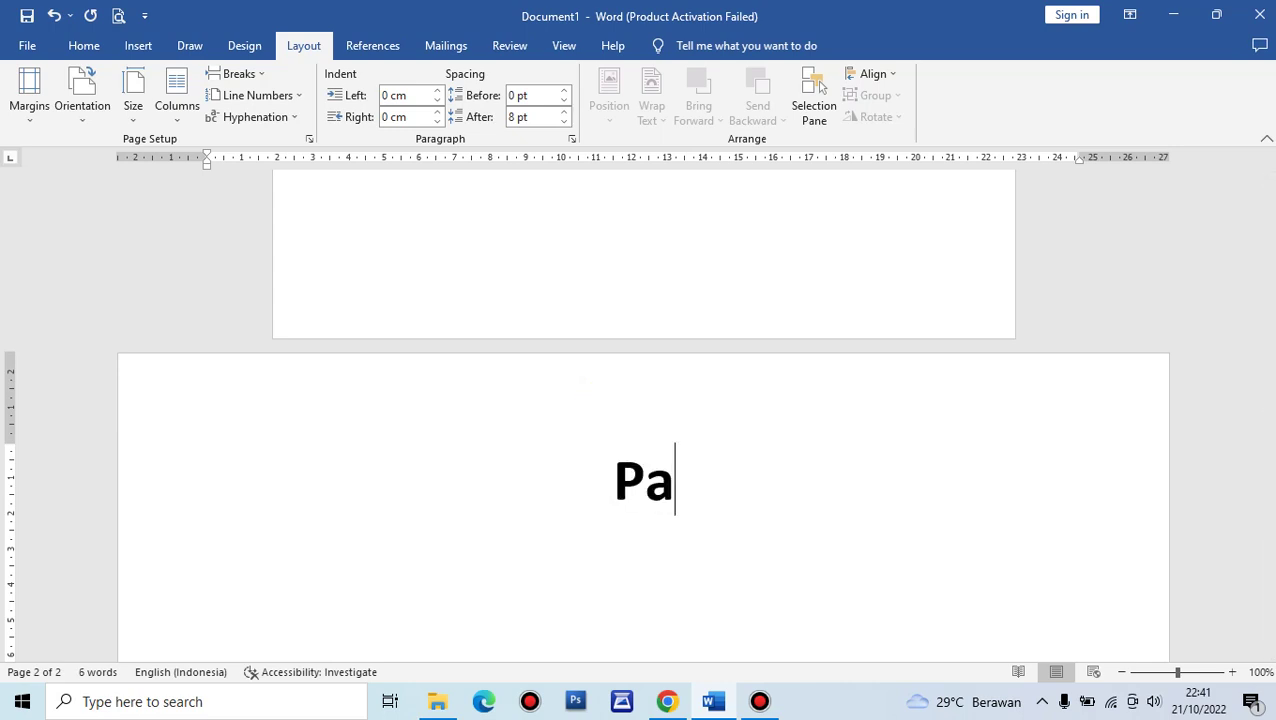
pyautogui.write('ragraf')
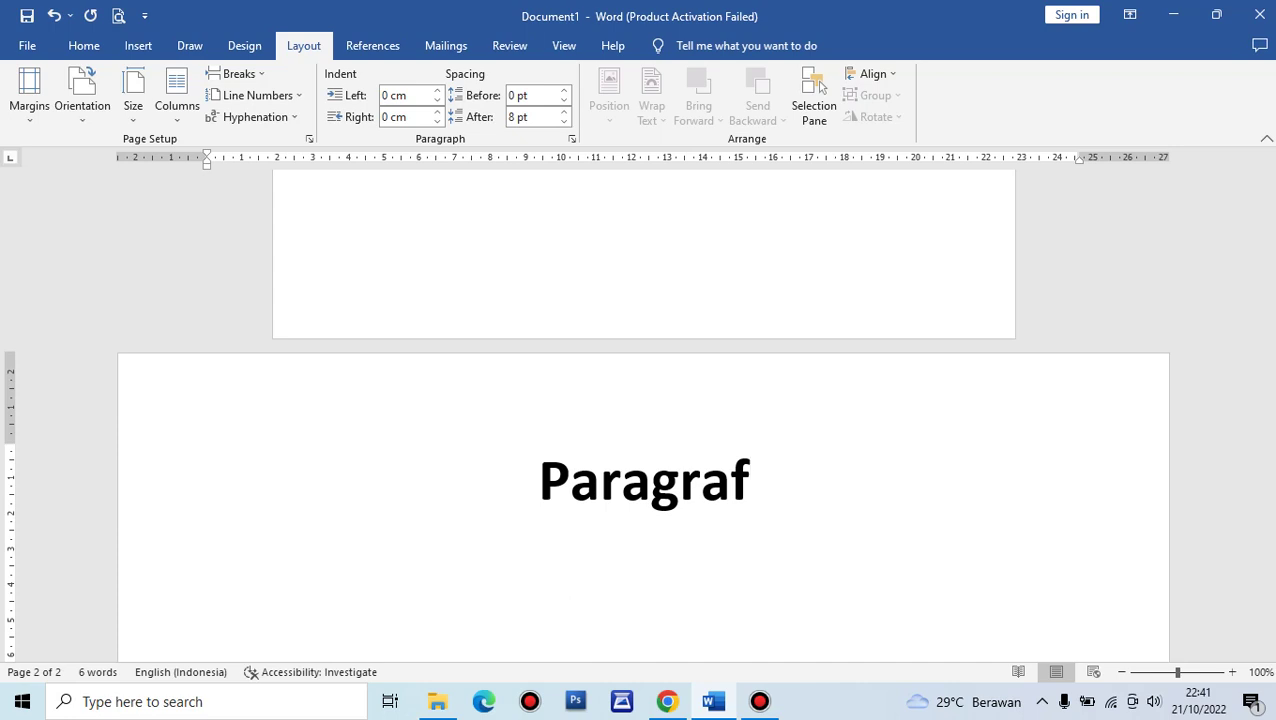
pyautogui.hotkey('ctrl', 'BackSpace')
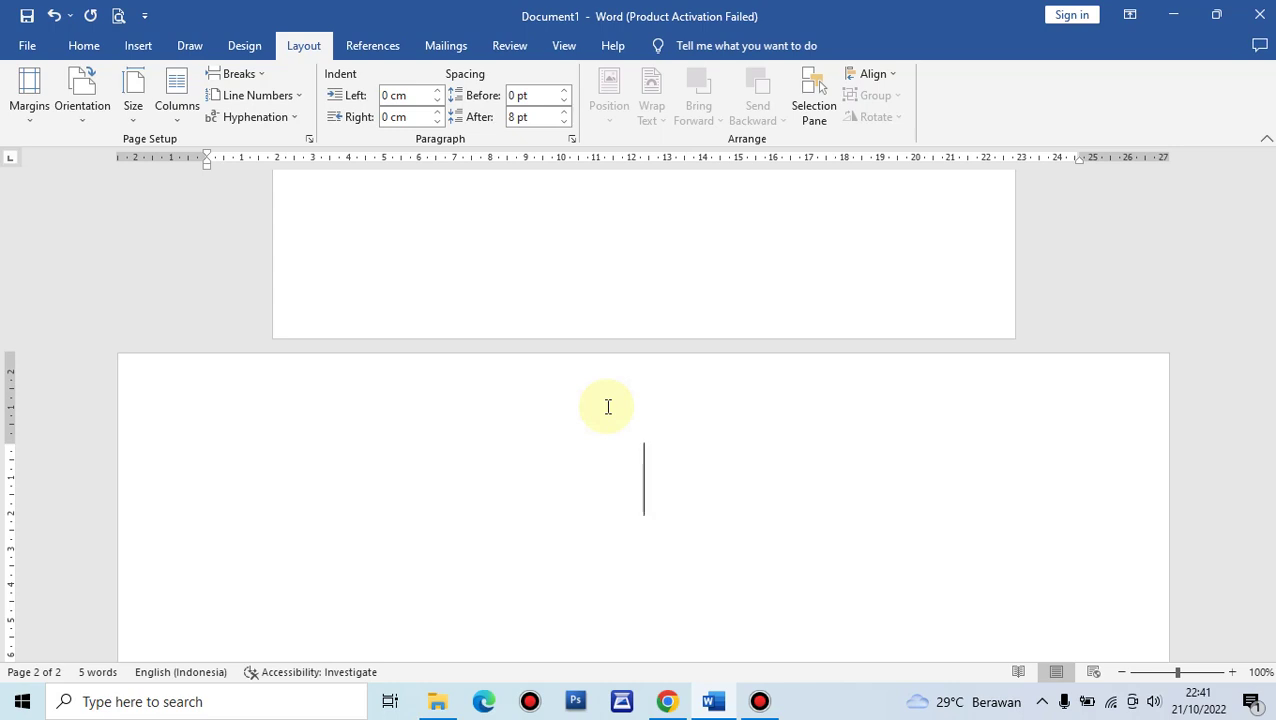
# Enter the heading text "Bagan Organisasi" on the landscape second page
pyautogui.write('Baga')
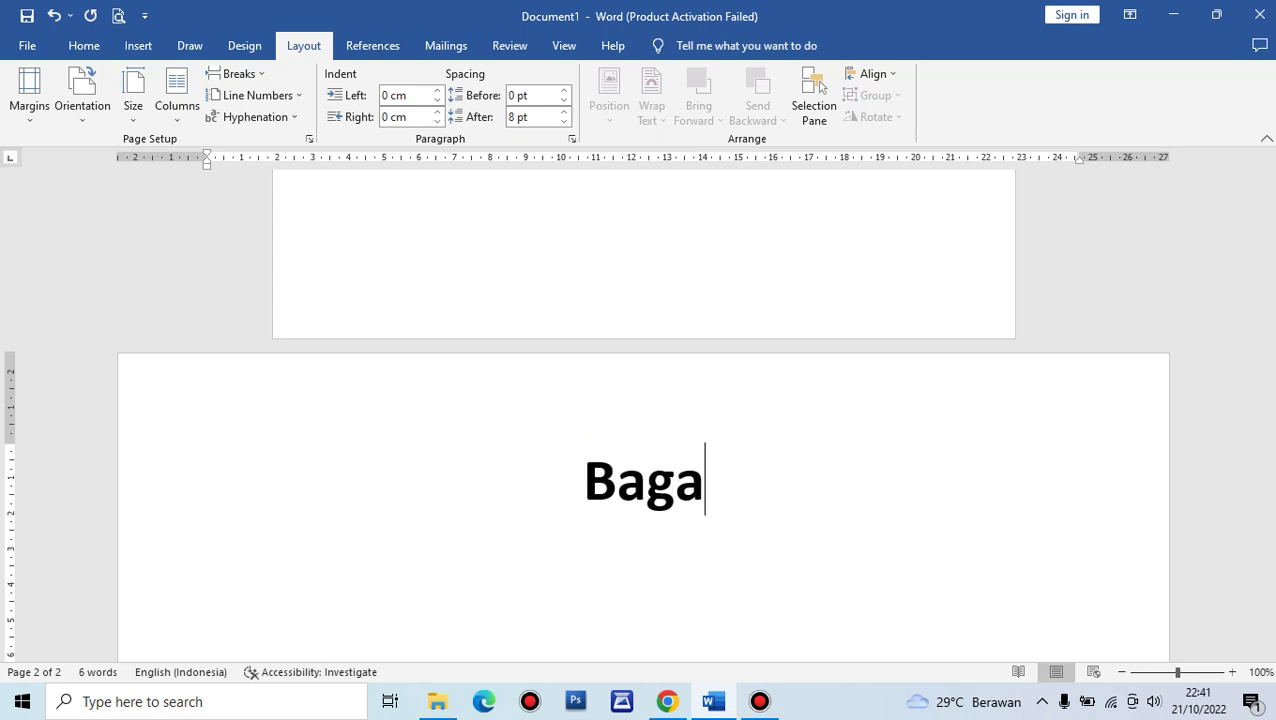
pyautogui.write('n Organisasi')
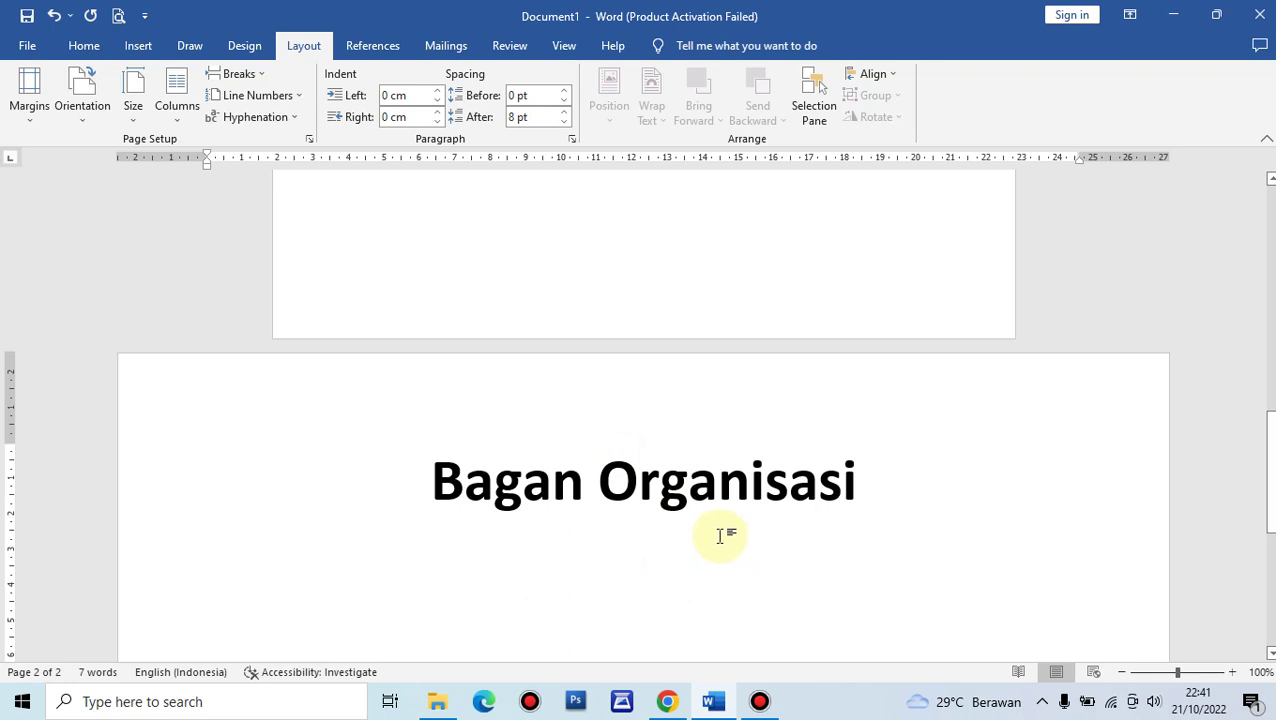
# Add a third page with a page break after "Bagan Organisasi" and enter the text "Paragraf" on it
pyautogui.hotkey('ctrl', 'Return')
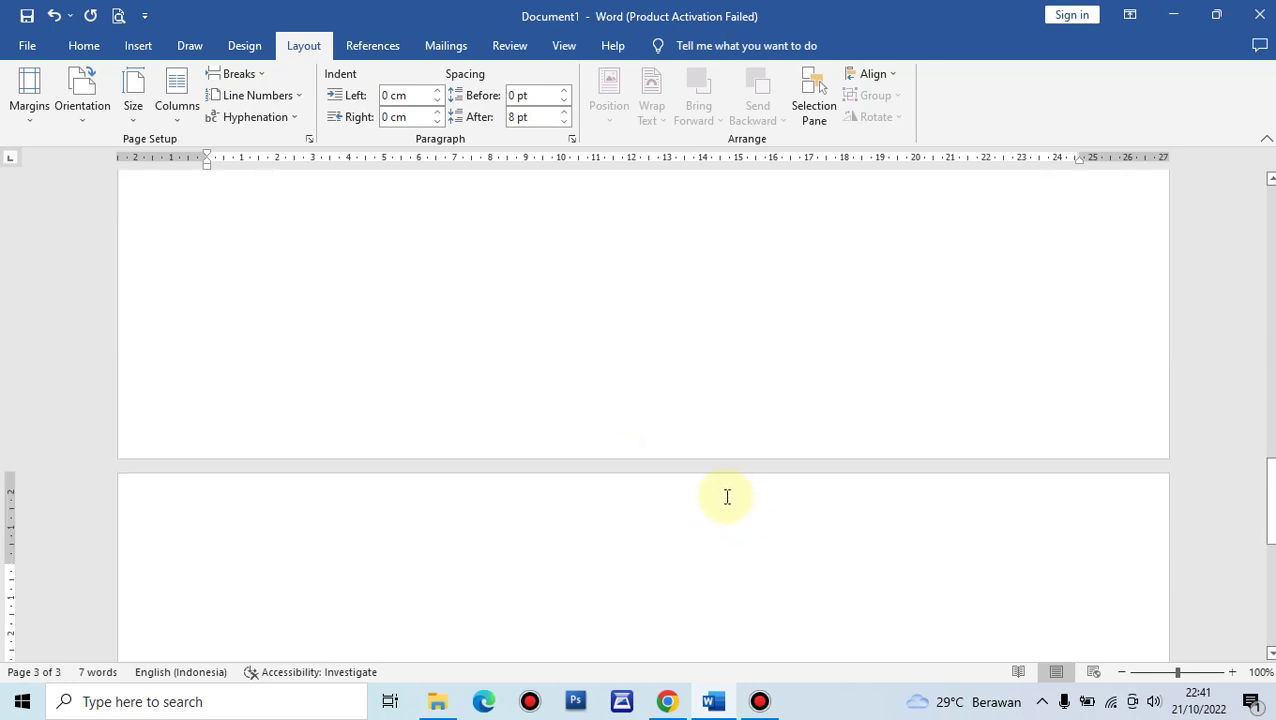
pyautogui.scroll(-3, 727, 500)
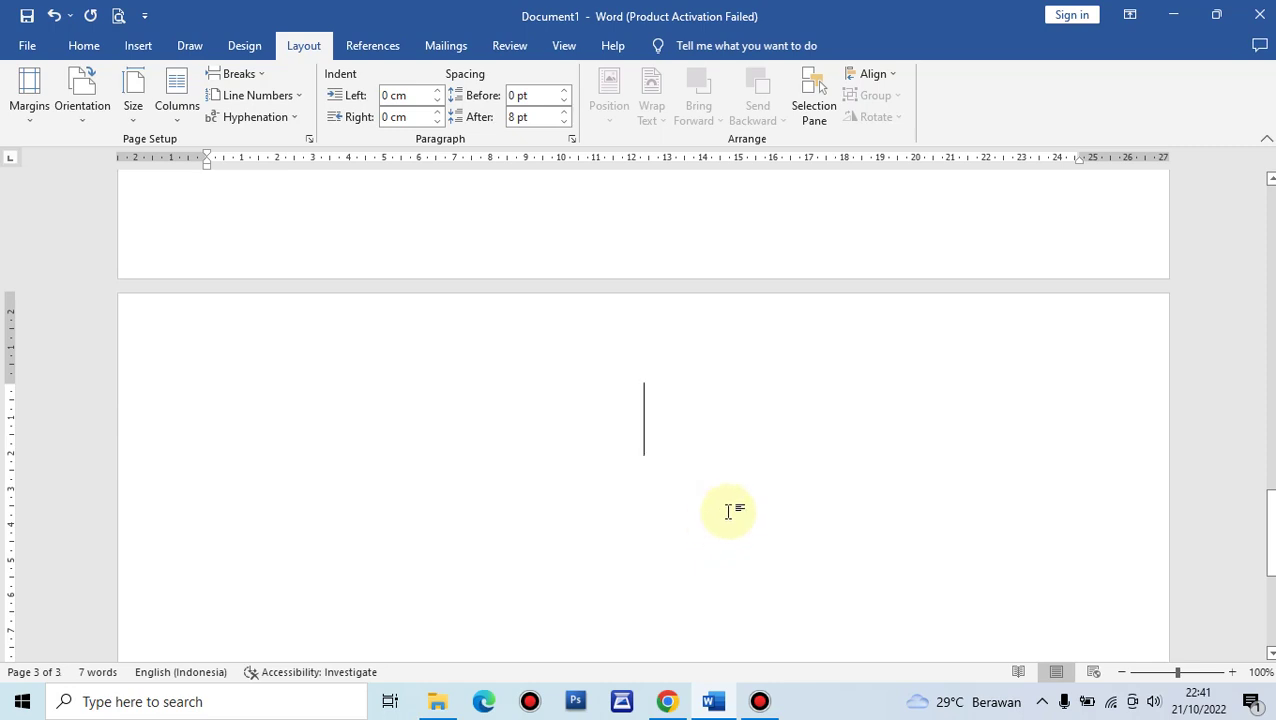
pyautogui.write('Paragraf')
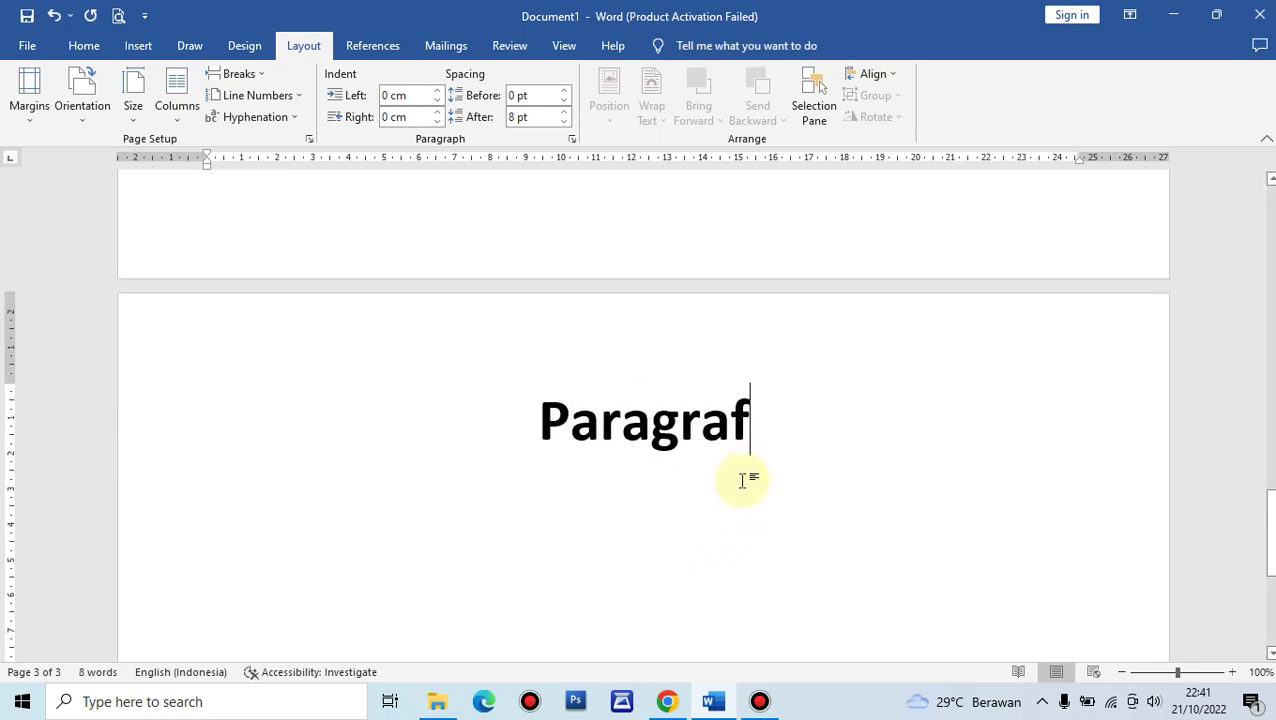
# Insert a Next Page section break directly before "Paragraf" on the third page
pyautogui.scroll(-10, 737, 475)
pyautogui.scroll(15, 737, 475)
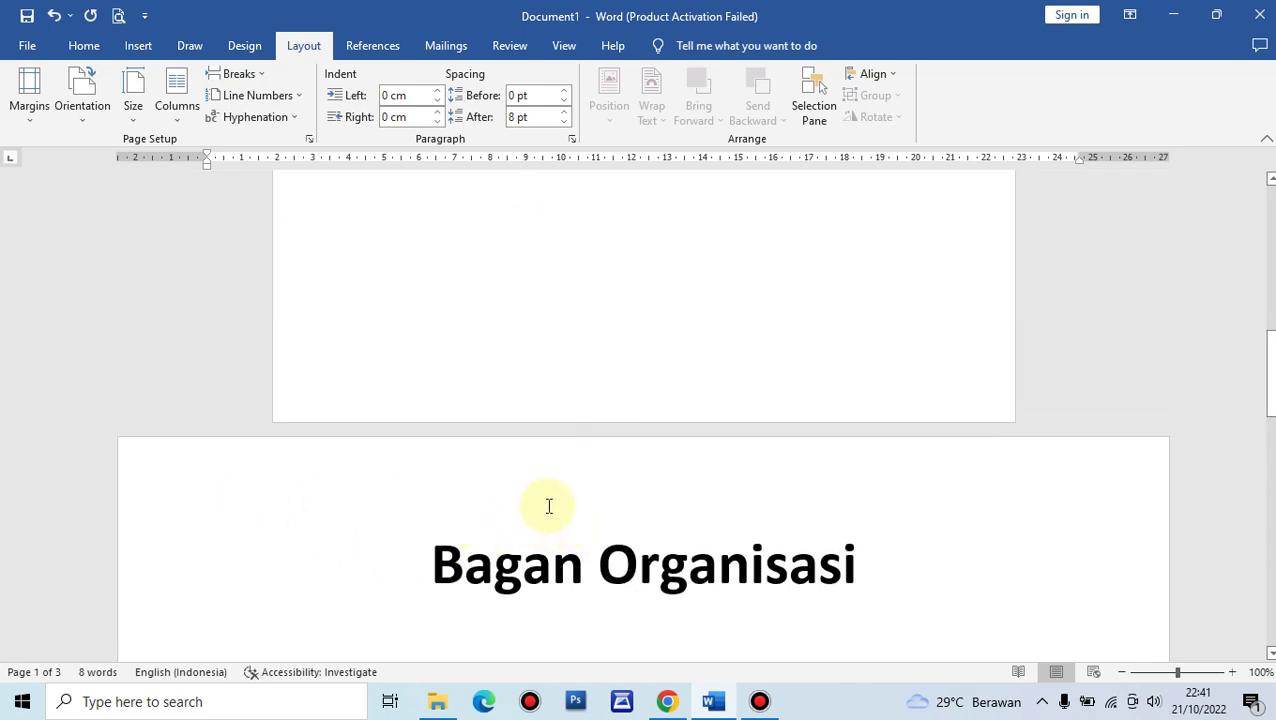
pyautogui.scroll(-12, 549, 506)
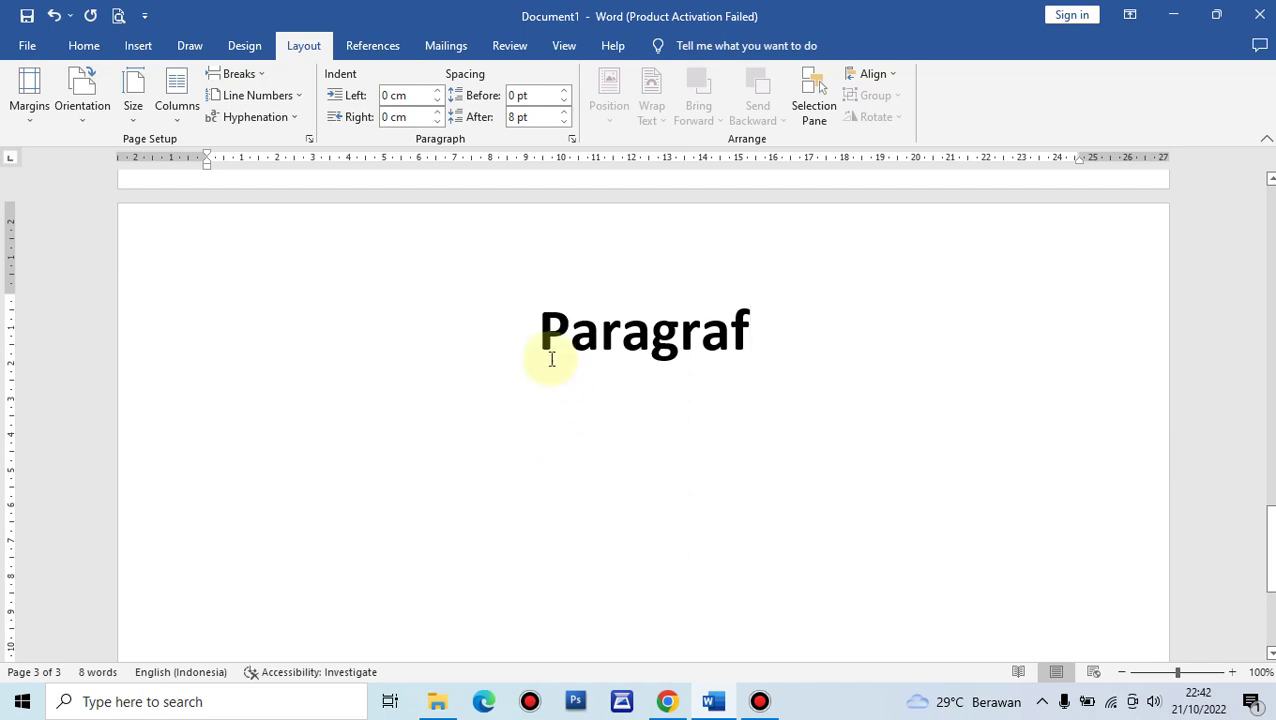
pyautogui.click(541, 325)
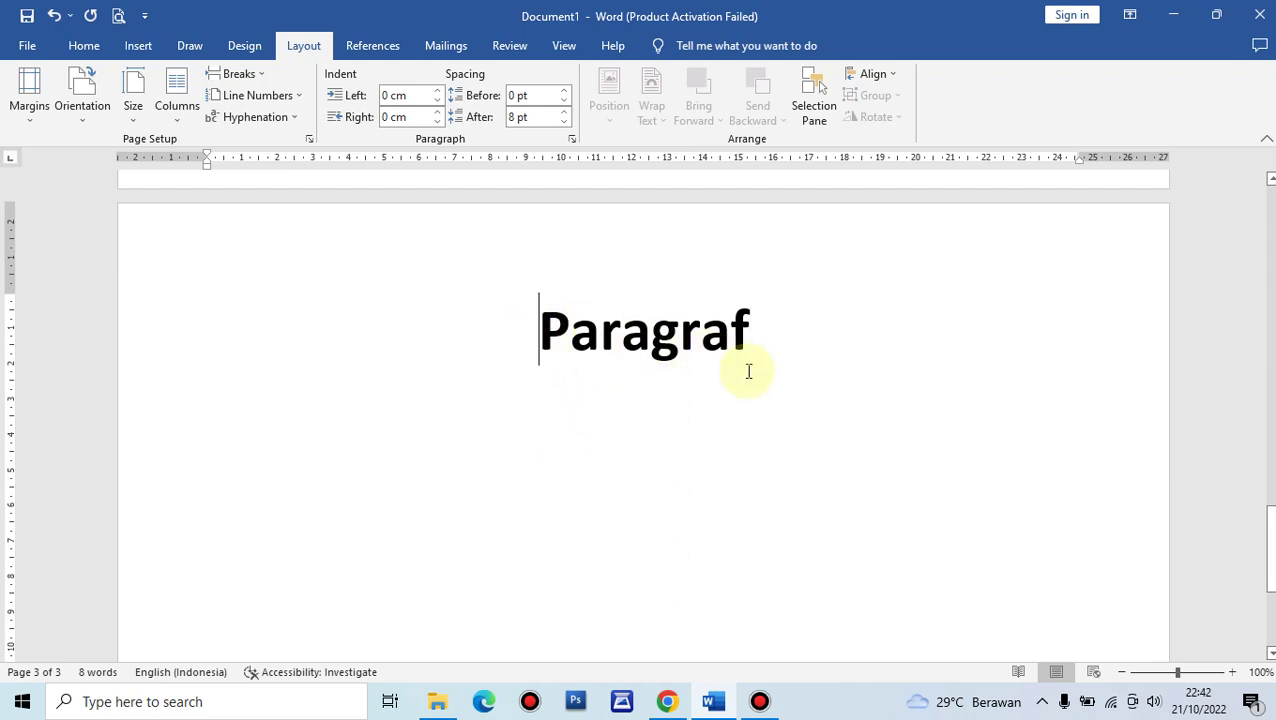
pyautogui.scroll(10, 766, 390)
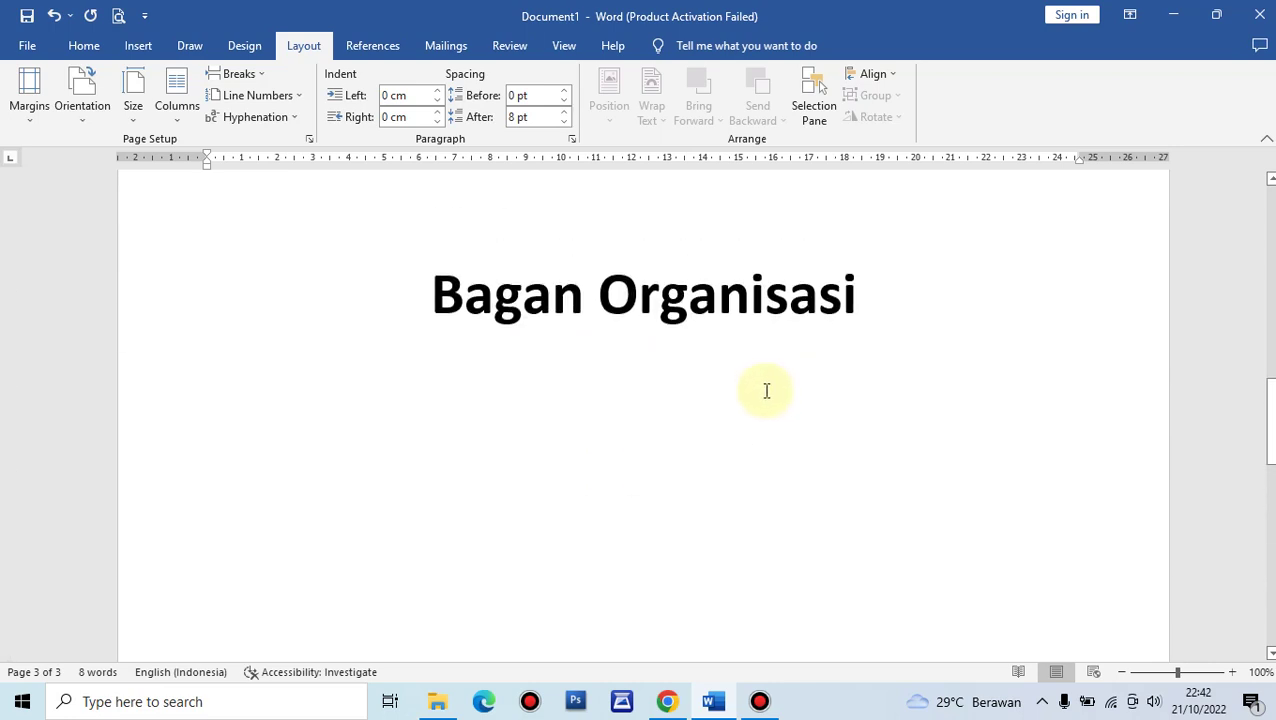
pyautogui.scroll(10, 766, 390)
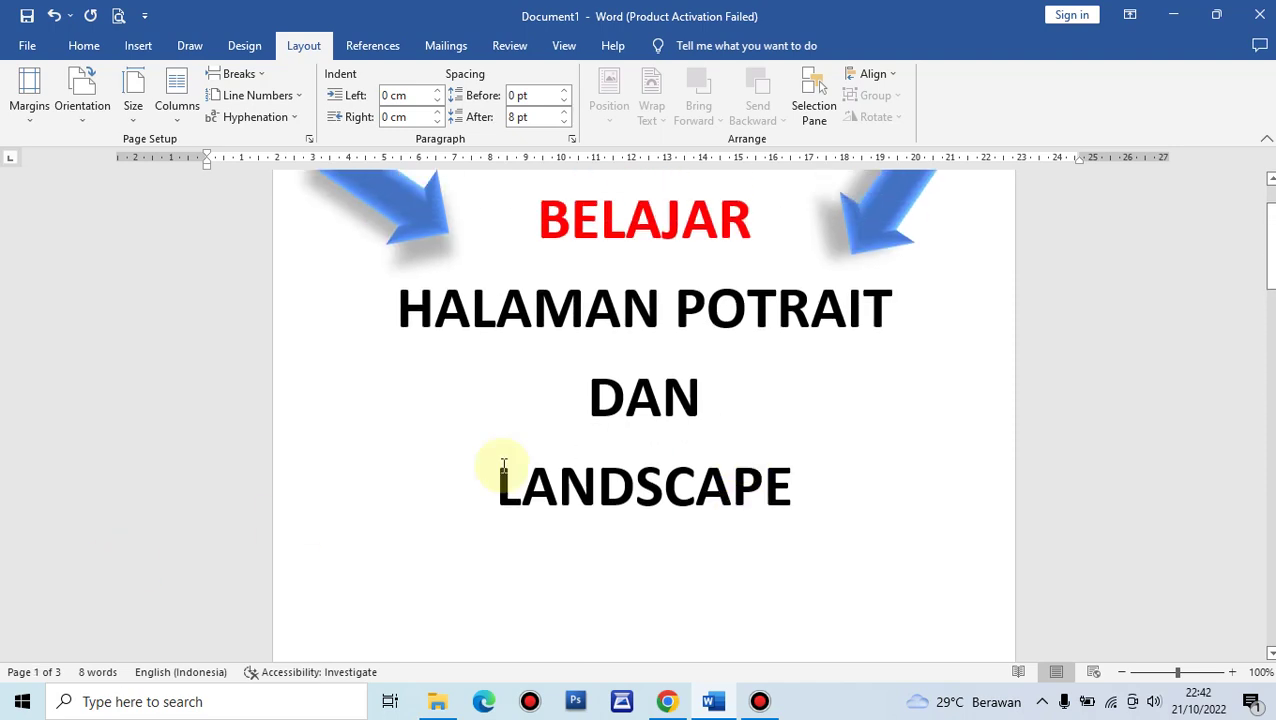
pyautogui.scroll(-1, 616, 468)
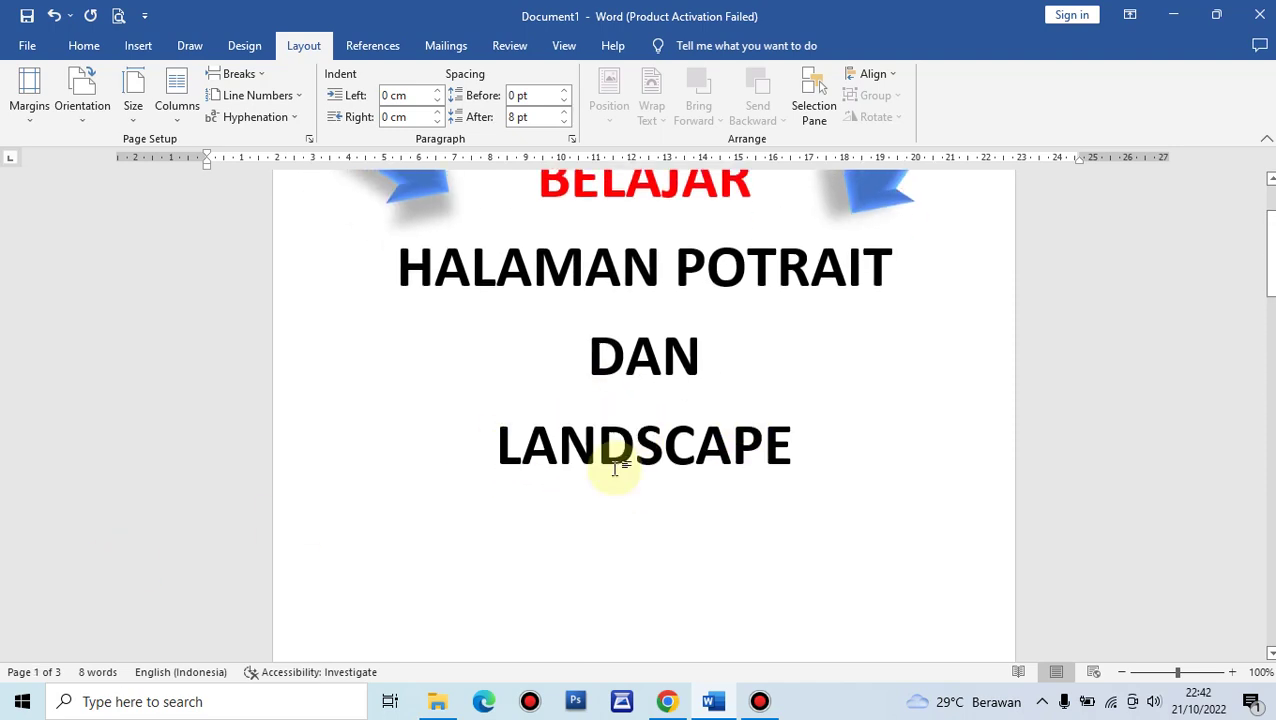
pyautogui.scroll(-8, 616, 468)
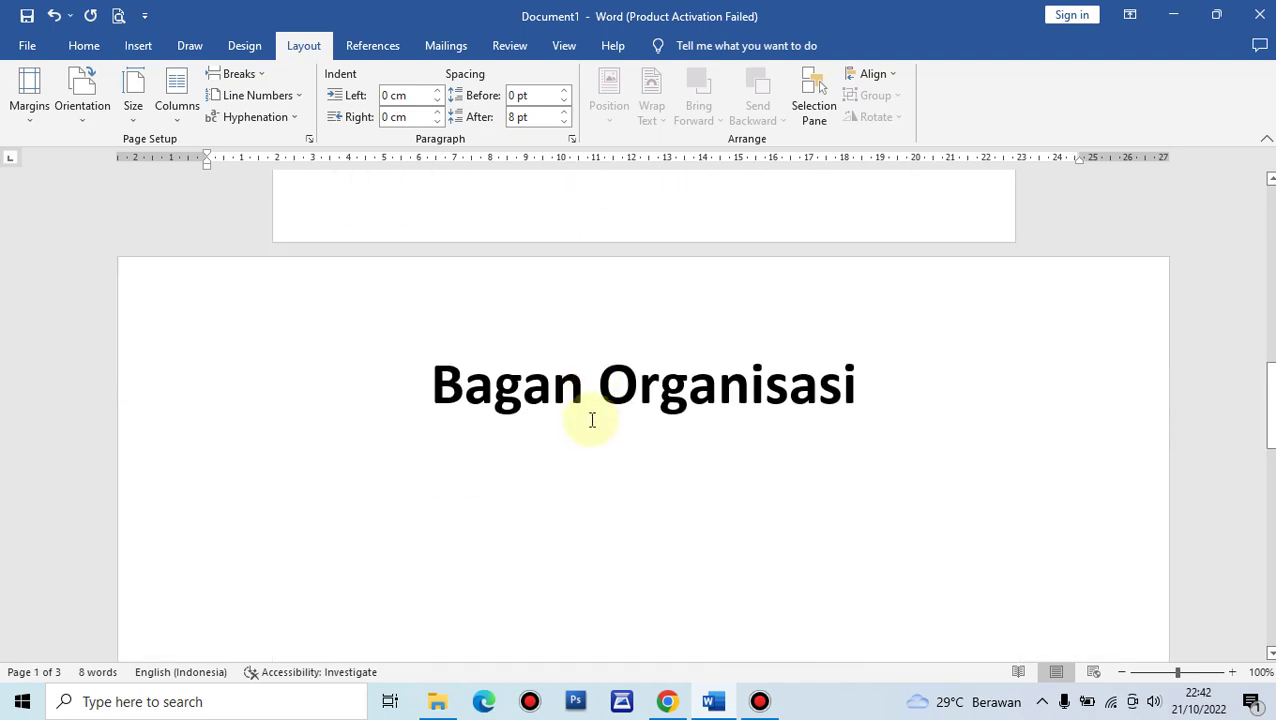
pyautogui.scroll(-15, 589, 417)
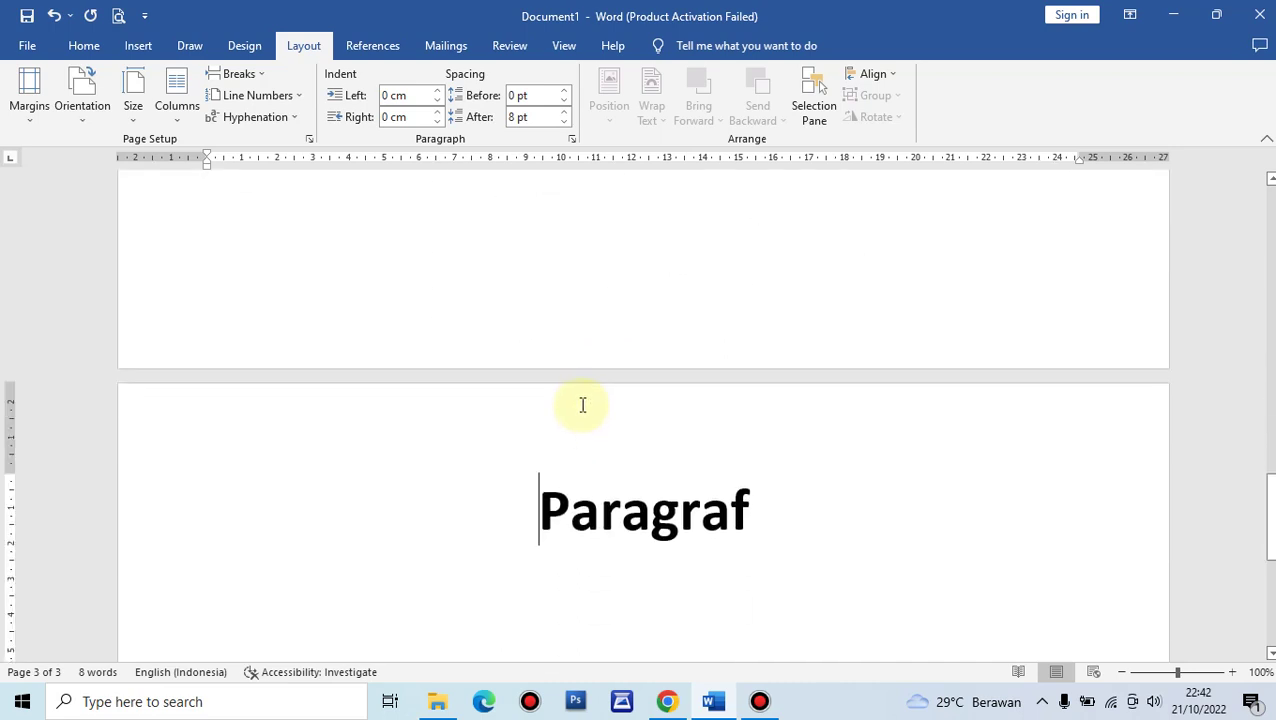
pyautogui.scroll(15, 629, 350)
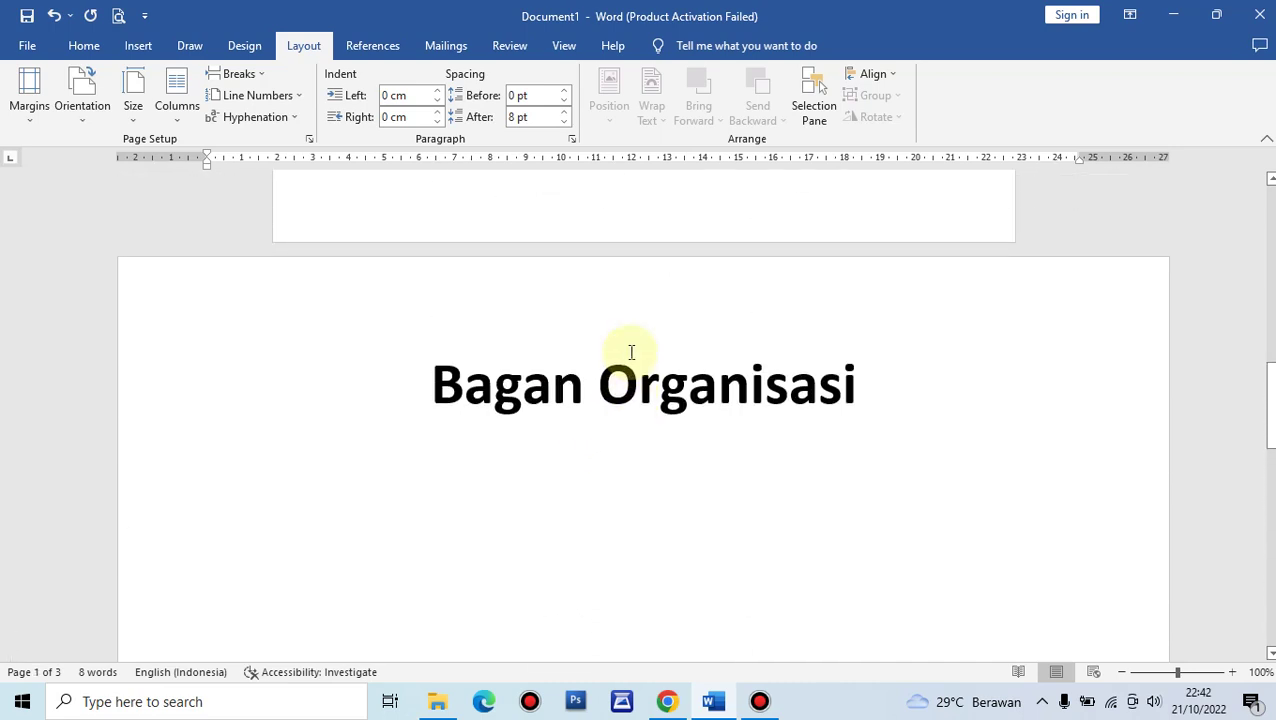
pyautogui.scroll(-10, 629, 351)
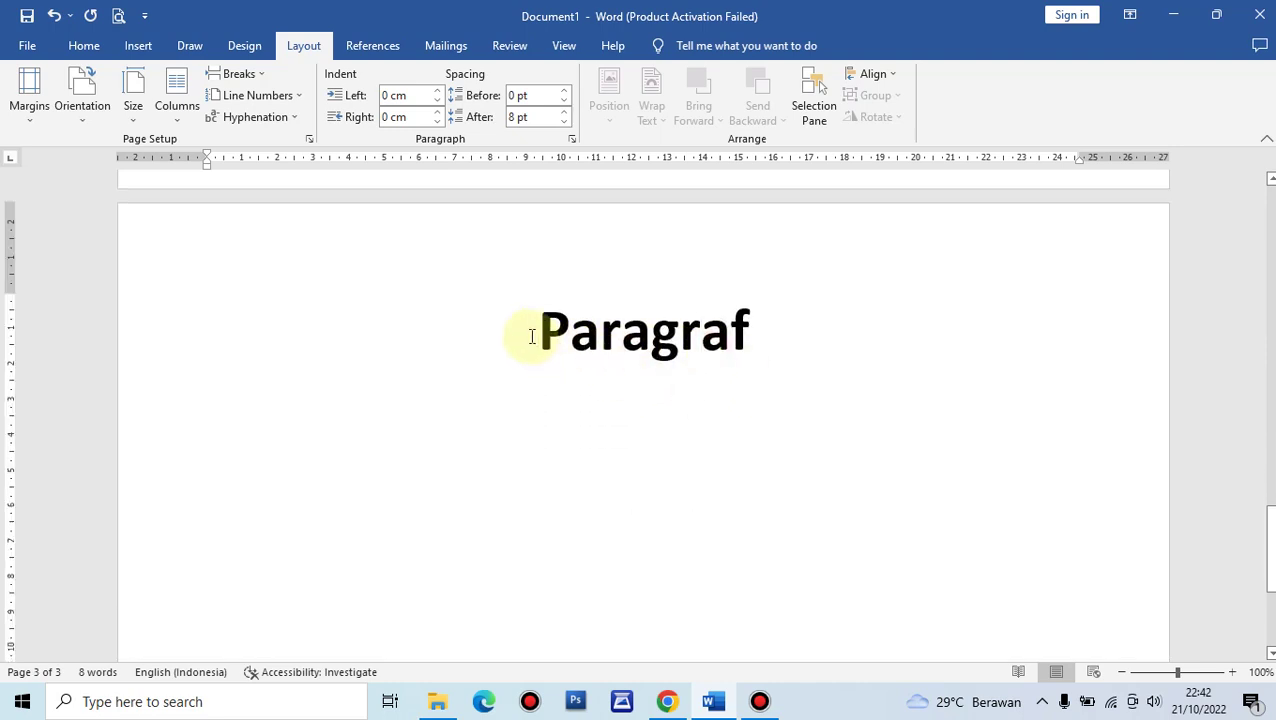
pyautogui.click(263, 76)
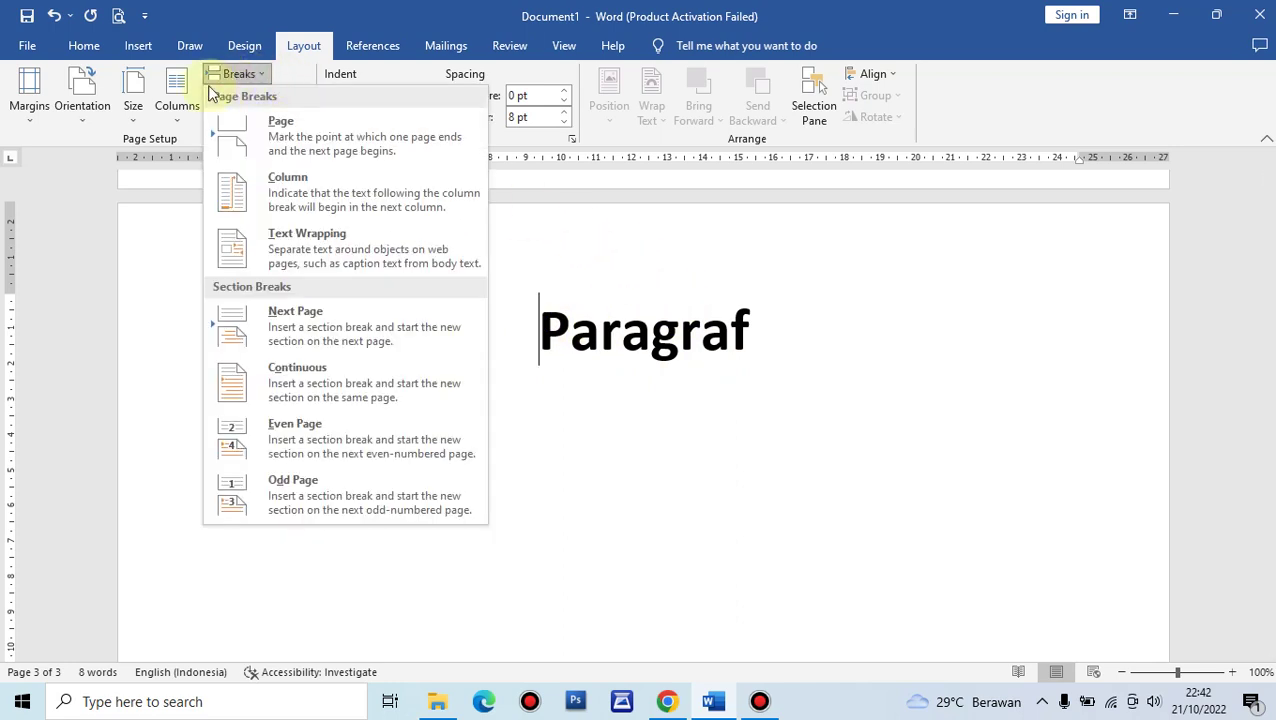
pyautogui.click(362, 315)
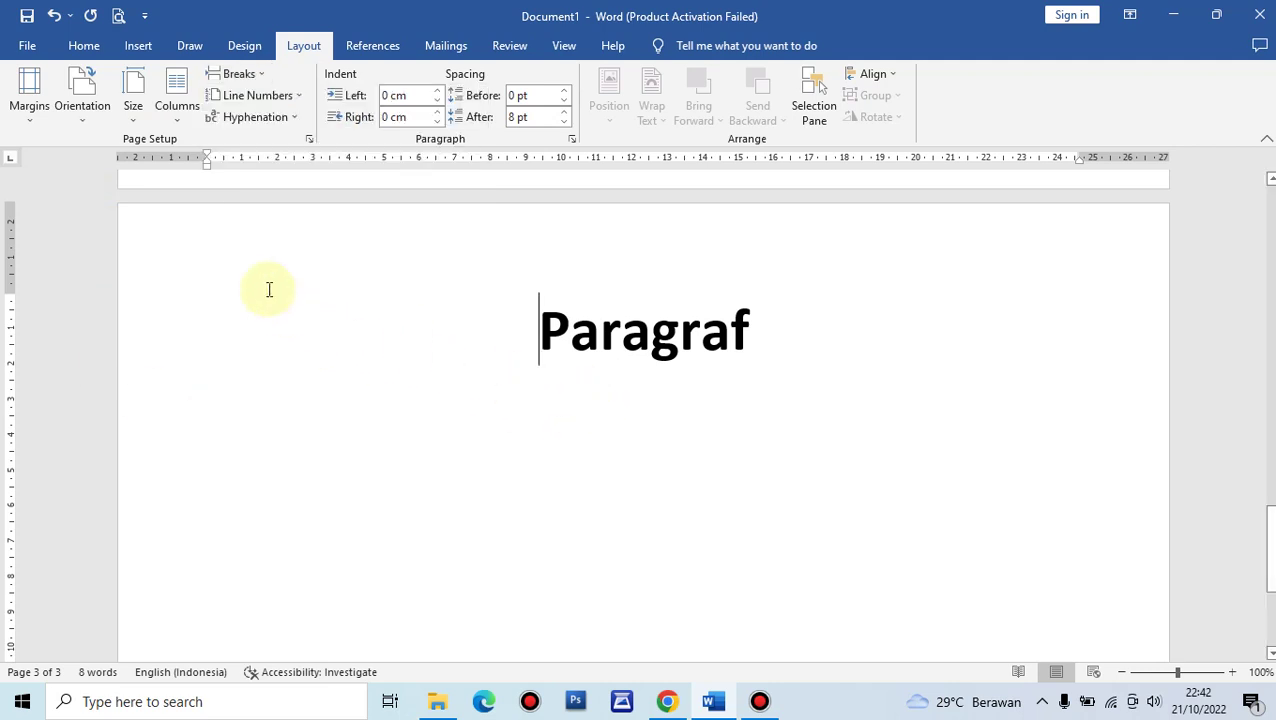
# Set the orientation of the "Paragraf" page's section to Portrait and check the orientation of the neighbouring pages
pyautogui.click(90, 117)
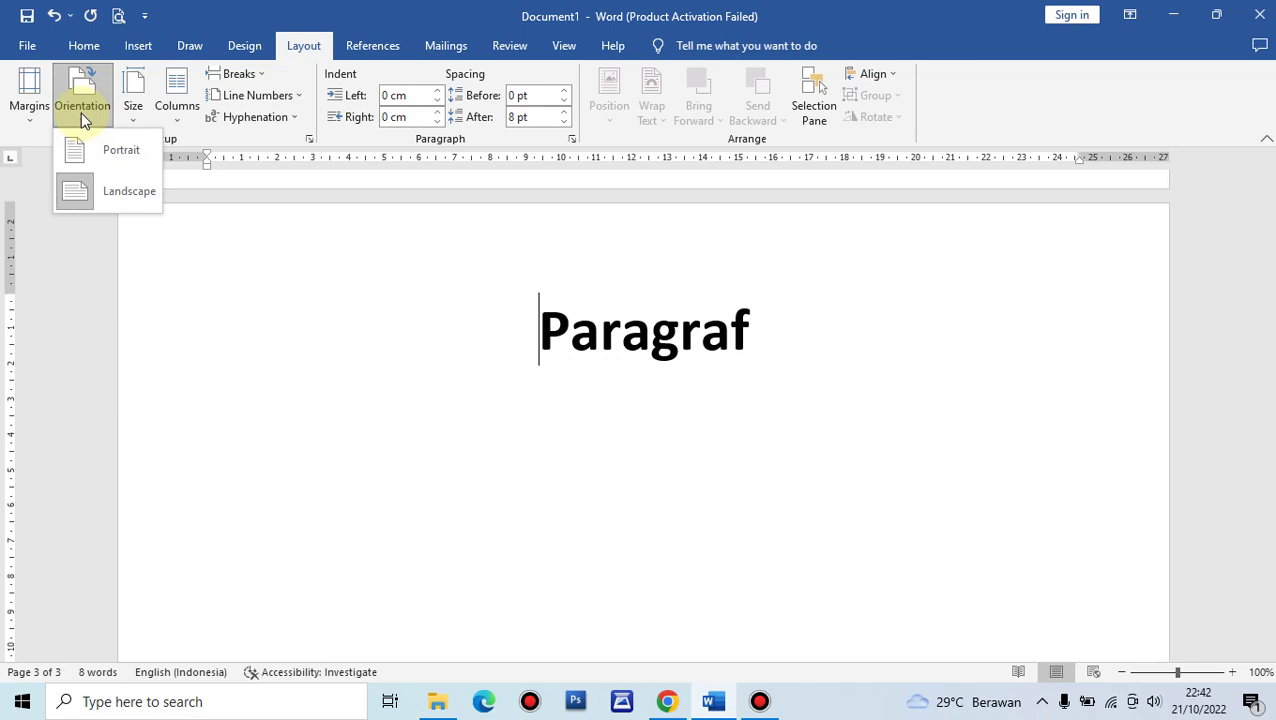
pyautogui.click(82, 150)
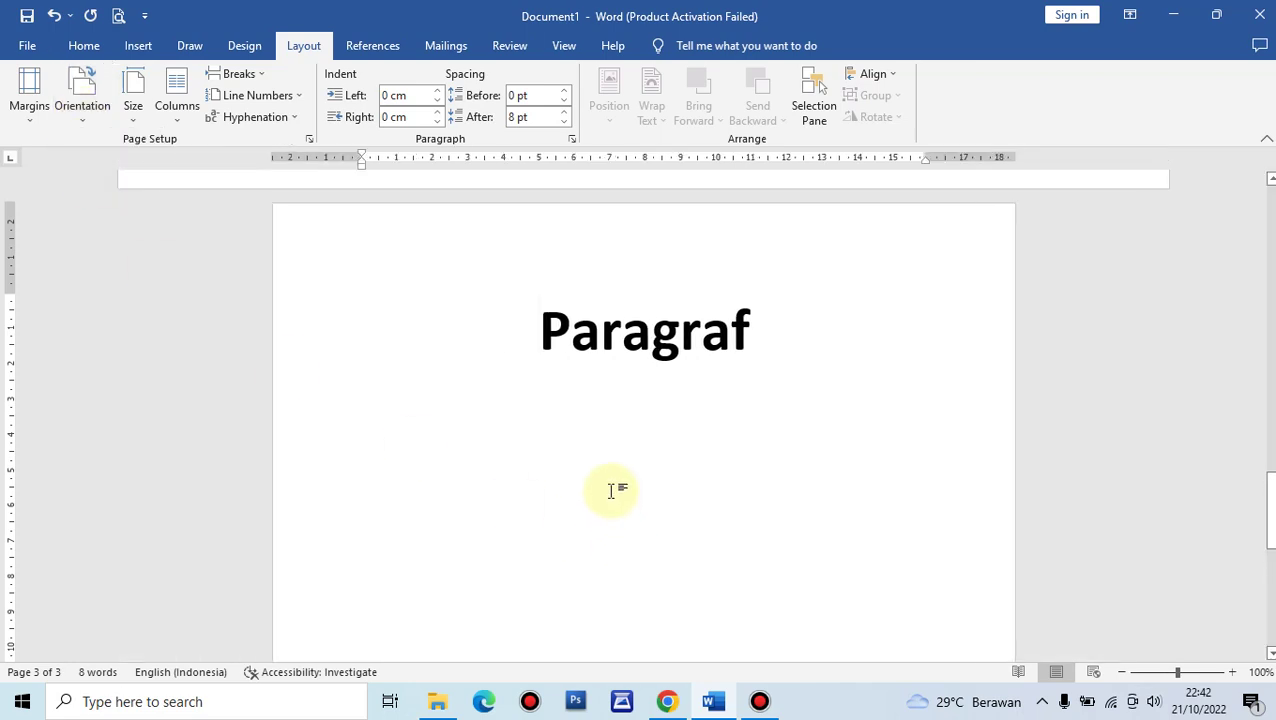
pyautogui.scroll(-2, 612, 489)
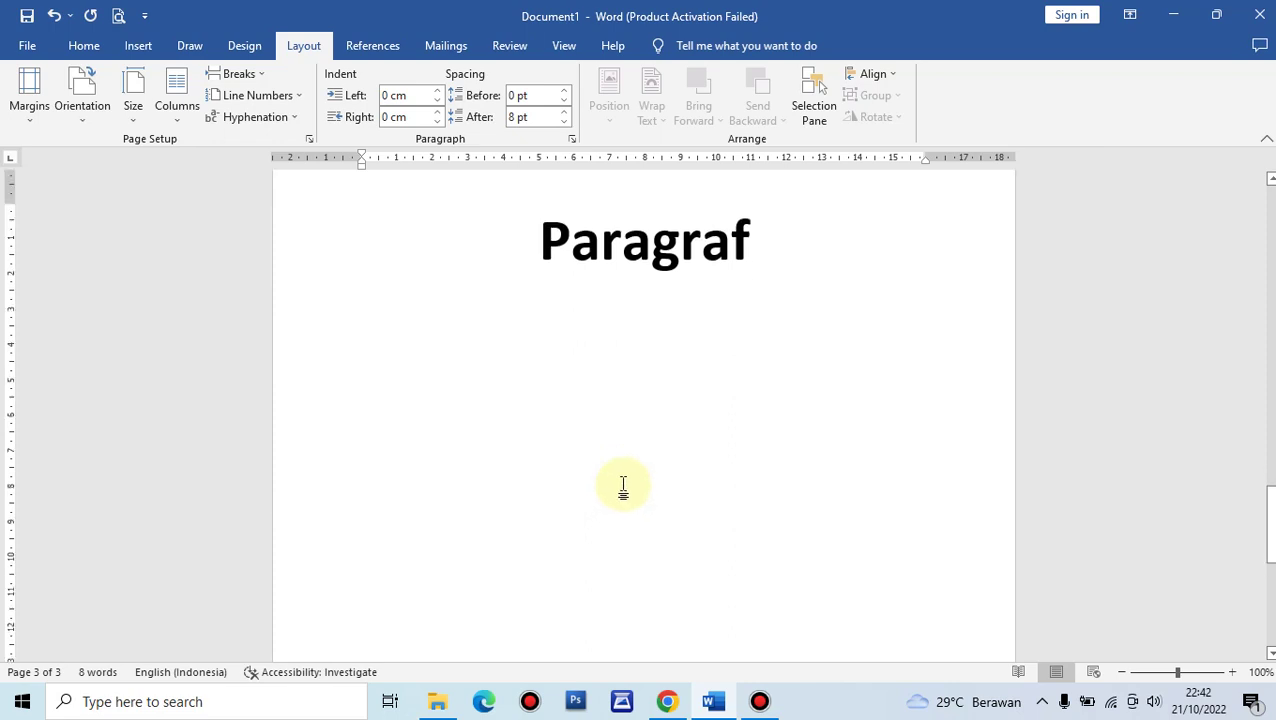
pyautogui.scroll(12, 624, 485)
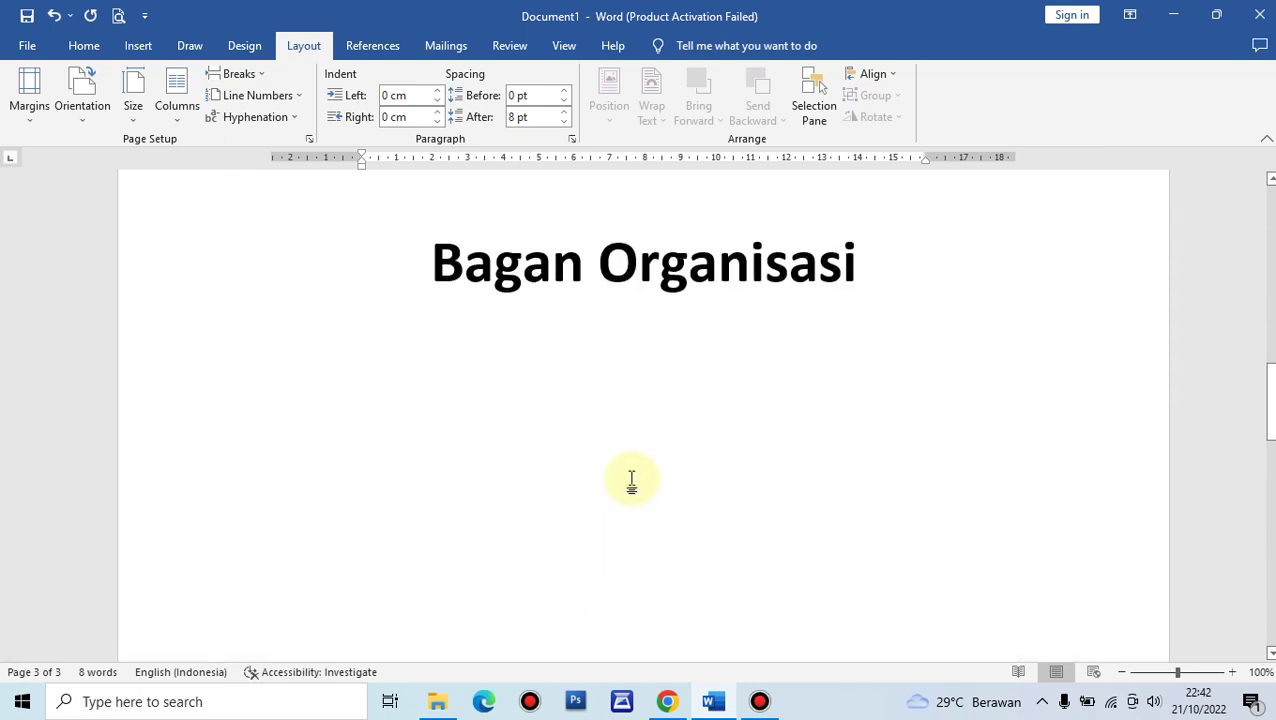
pyautogui.scroll(3, 634, 478)
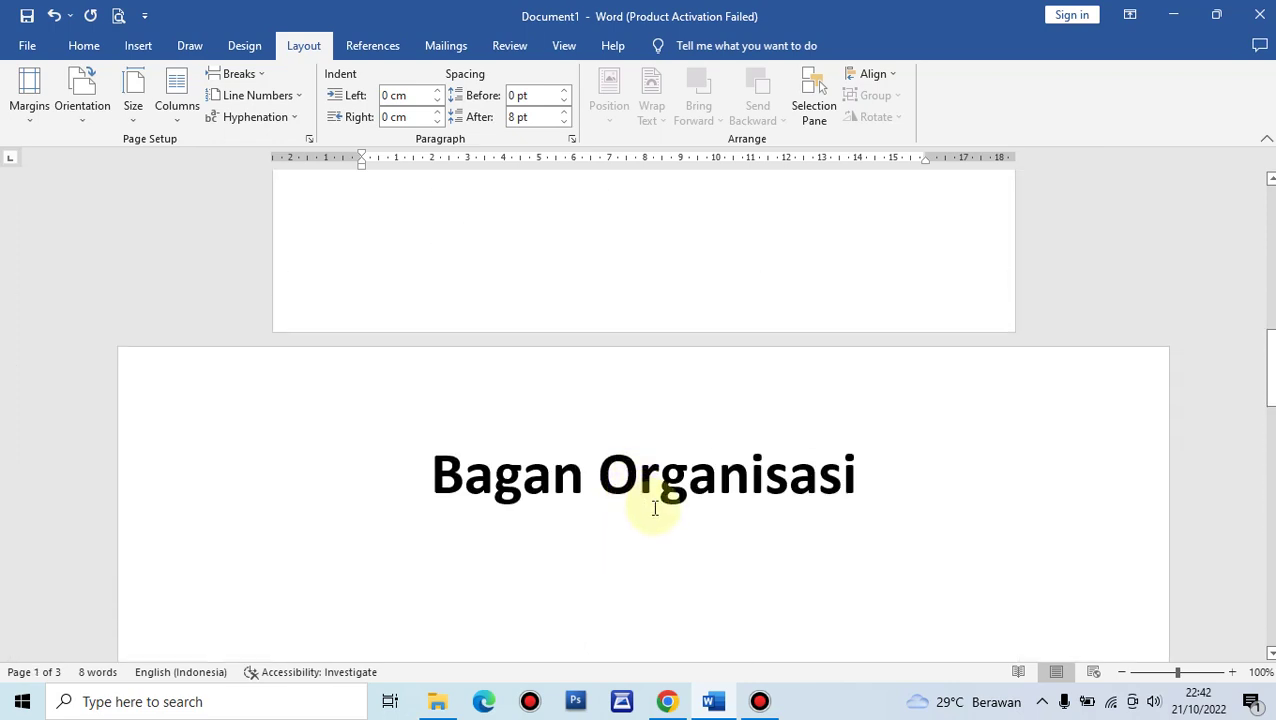
pyautogui.scroll(-4, 655, 502)
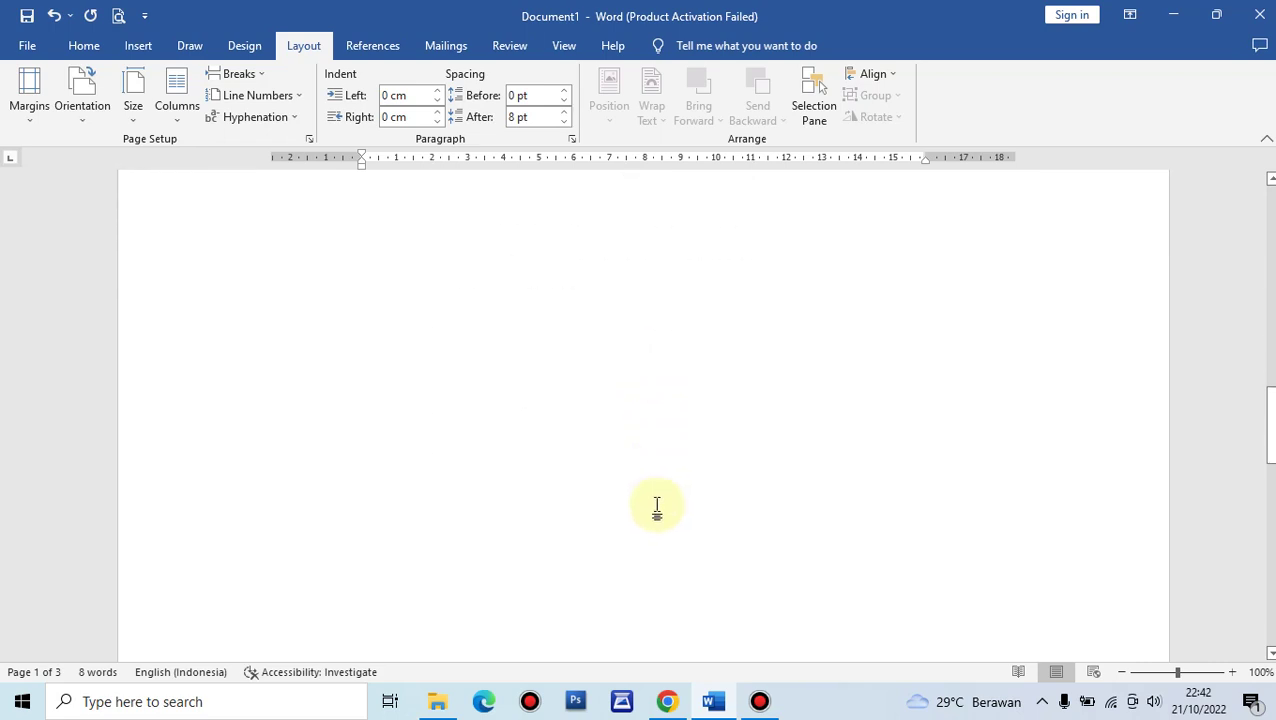
pyautogui.scroll(4, 658, 510)
pyautogui.scroll(-6, 670, 519)
pyautogui.scroll(-4, 665, 531)
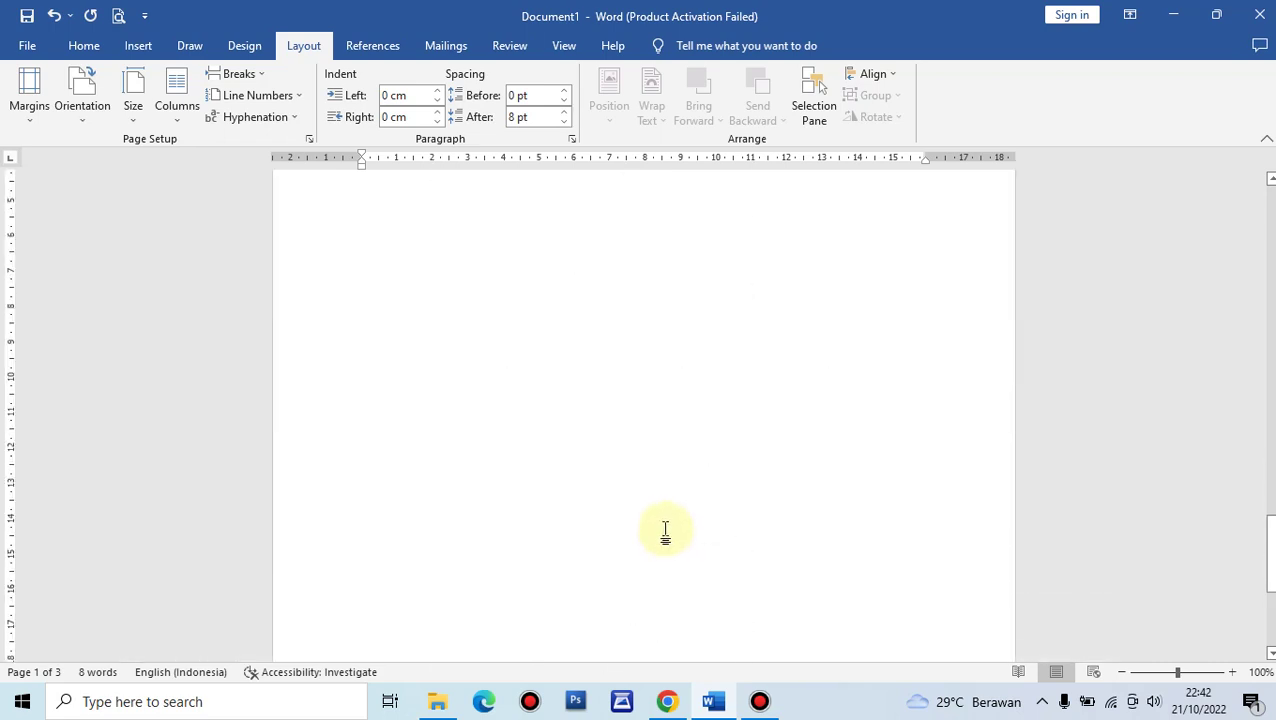
# Add a fourth page with a page break directly after "Paragraf"
pyautogui.scroll(3, 700, 522)
pyautogui.click(758, 514)
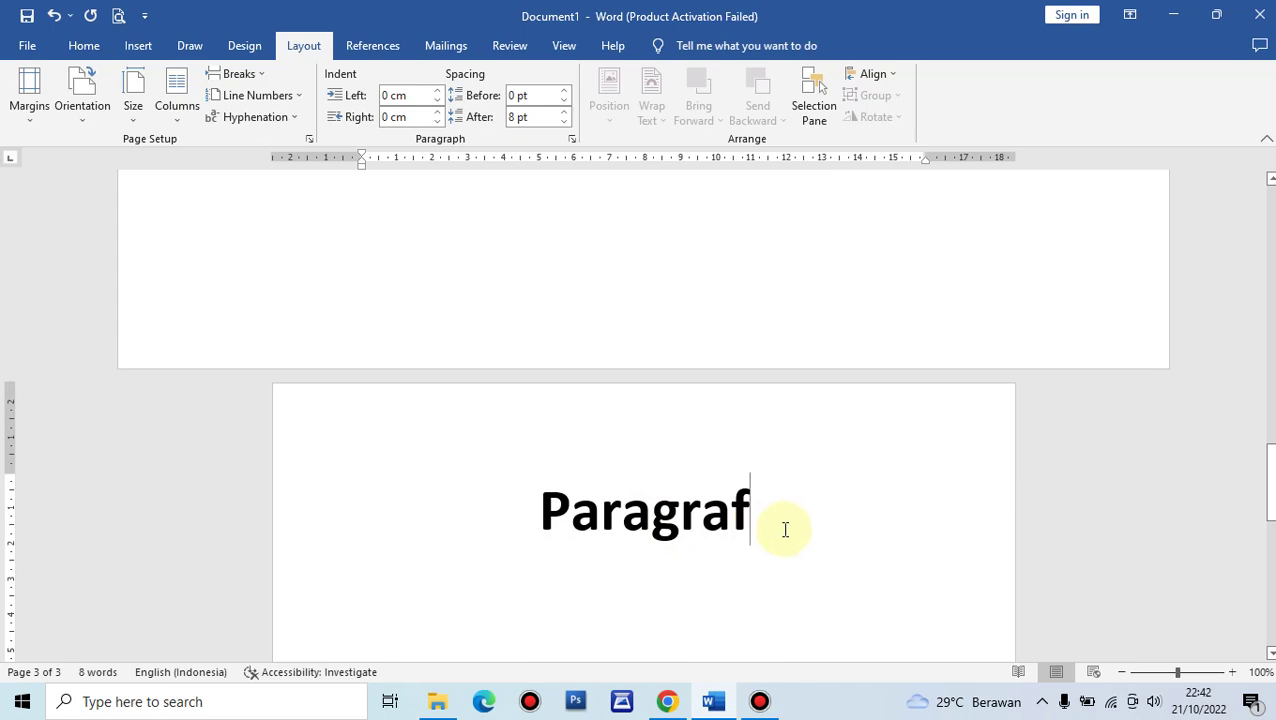
pyautogui.scroll(-2, 866, 592)
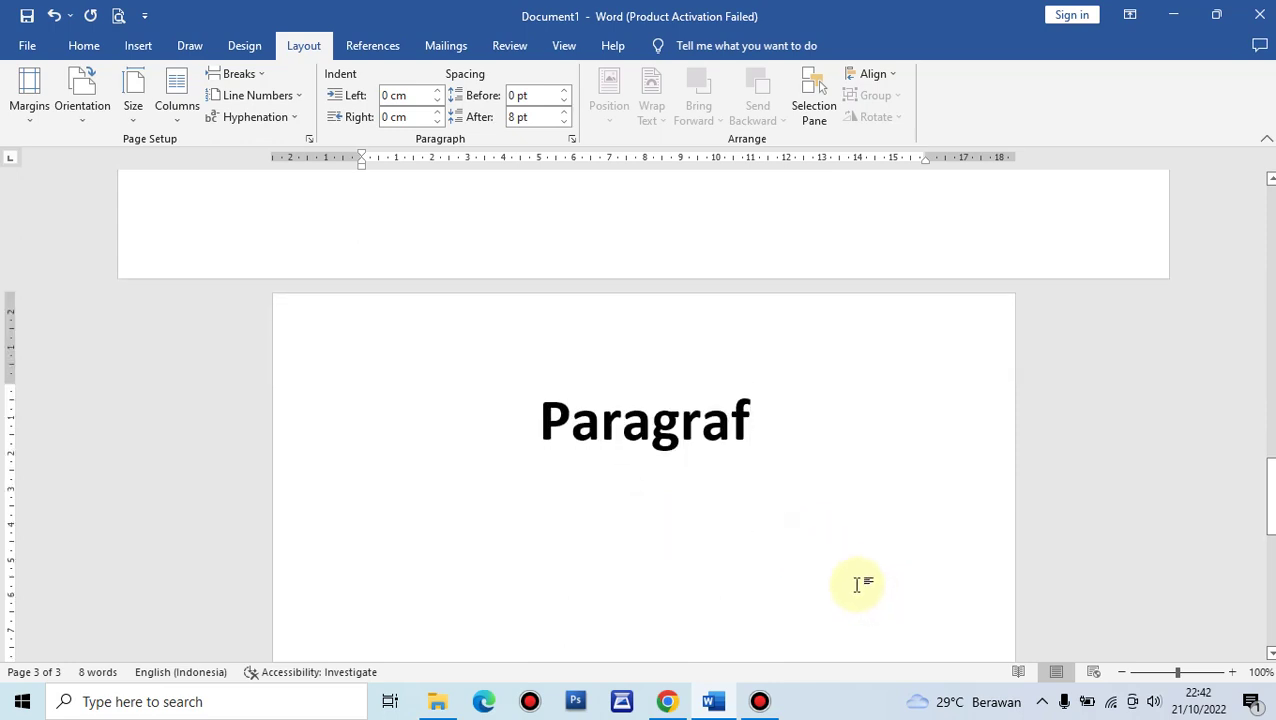
pyautogui.hotkey('ctrl', 'Return')
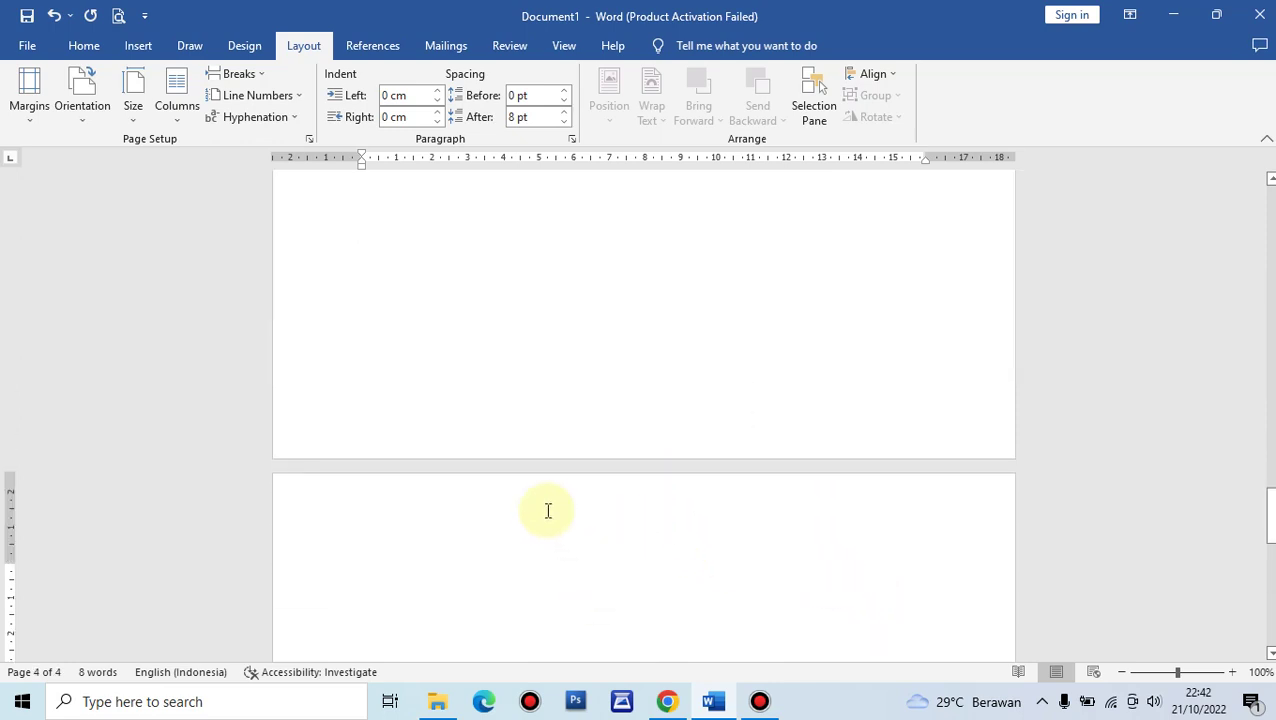
# Insert a Next Page section break at the text cursor on the fourth page and set that section to Landscape
pyautogui.click(74, 112)
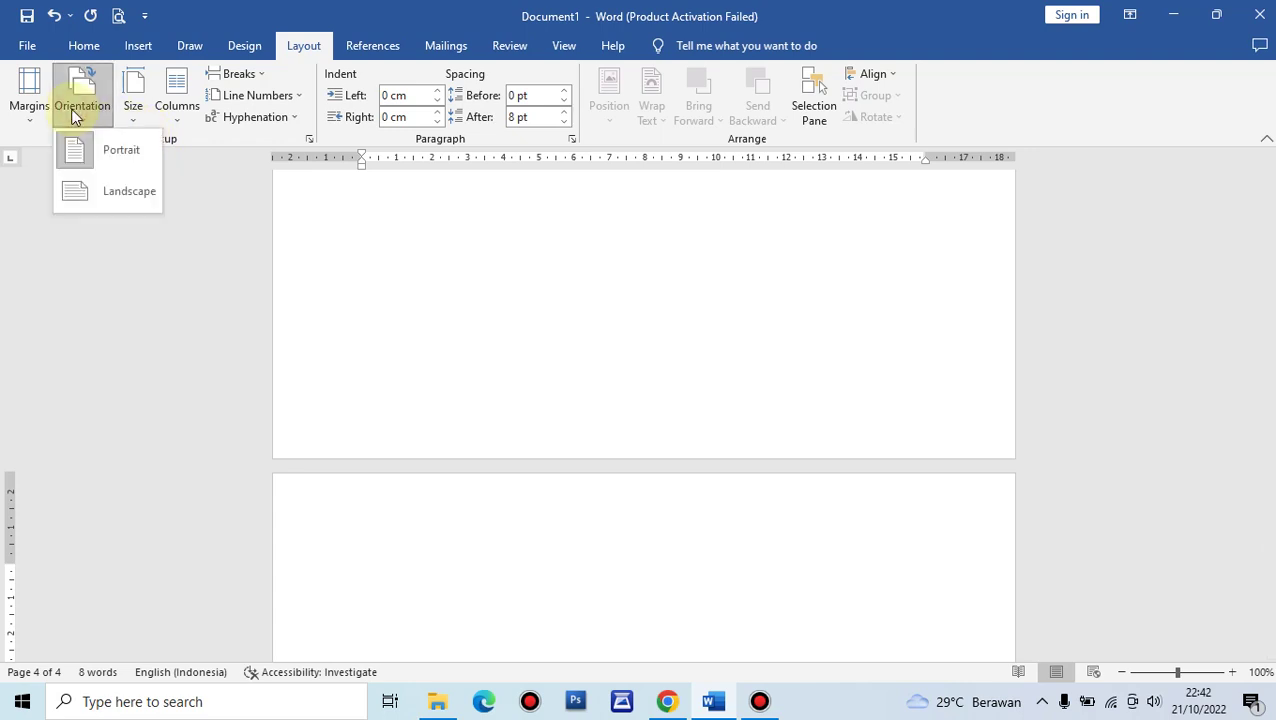
pyautogui.click(74, 112)
pyautogui.click(240, 74)
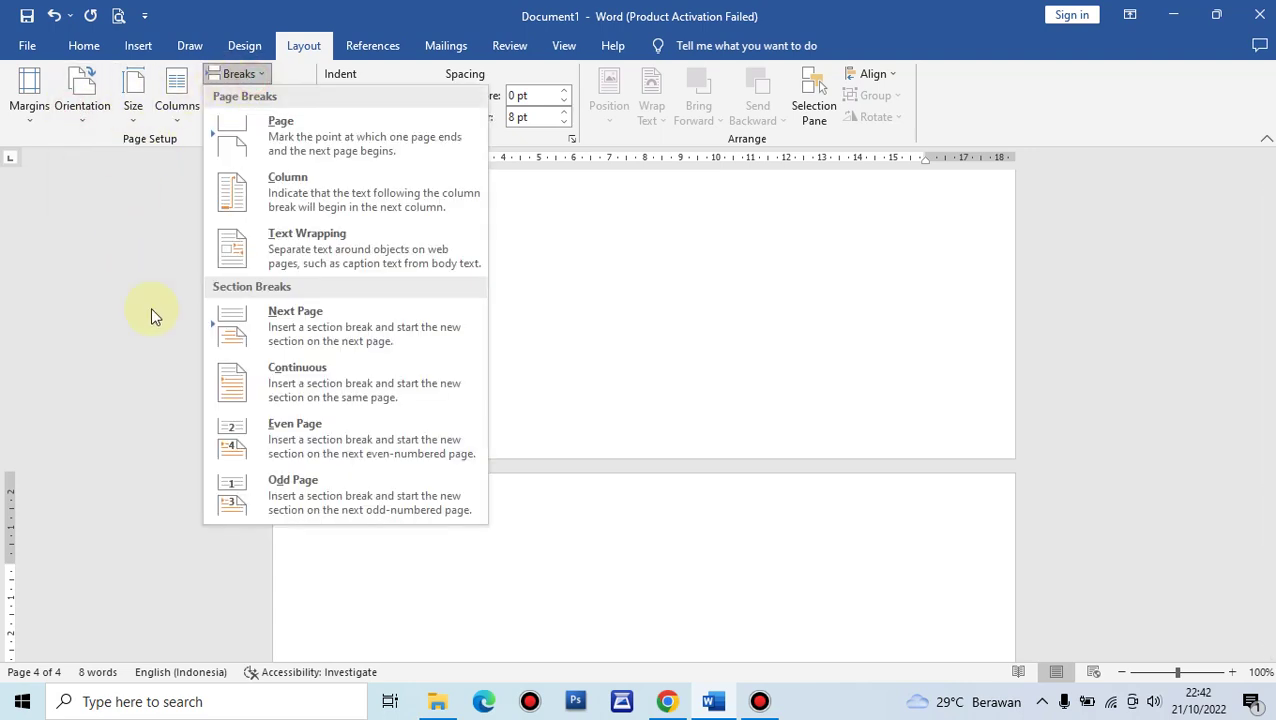
pyautogui.click(333, 326)
pyautogui.click(84, 108)
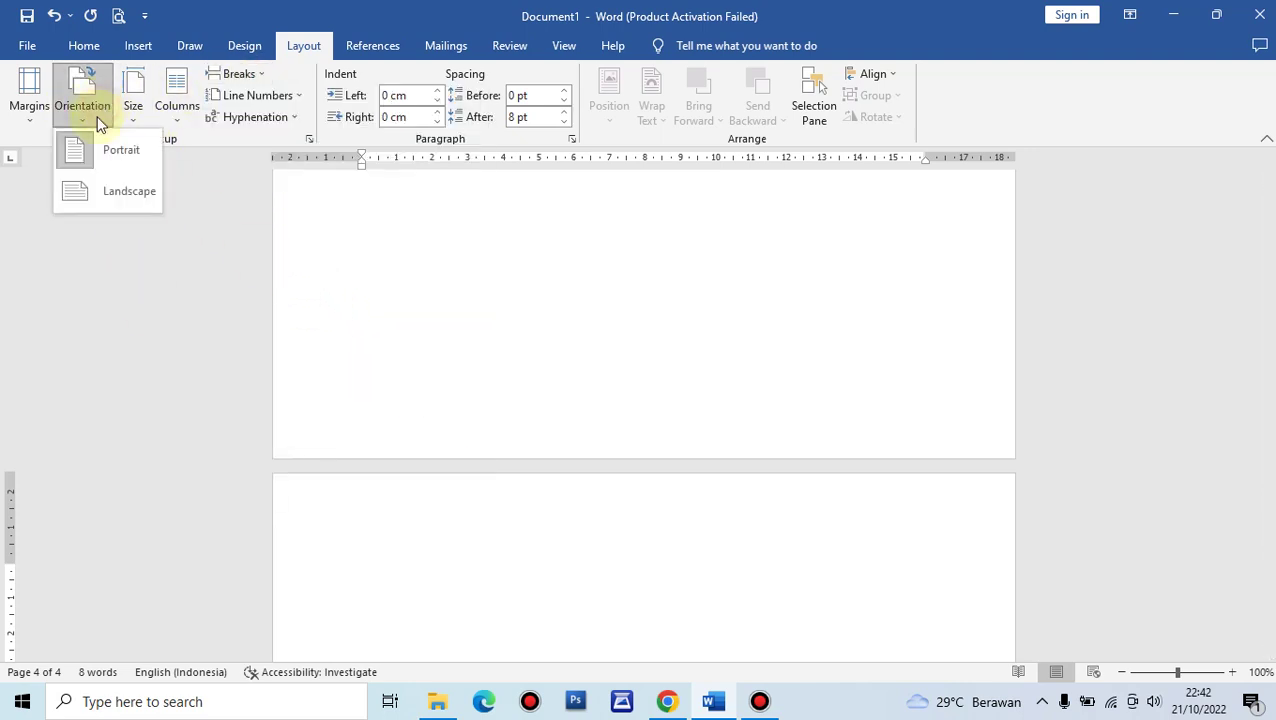
pyautogui.click(116, 192)
# Enter the text "Cara gampang atur kertas potrait dan landscape di Mr Word" on the landscape fourth page
pyautogui.scroll(-3, 616, 475)
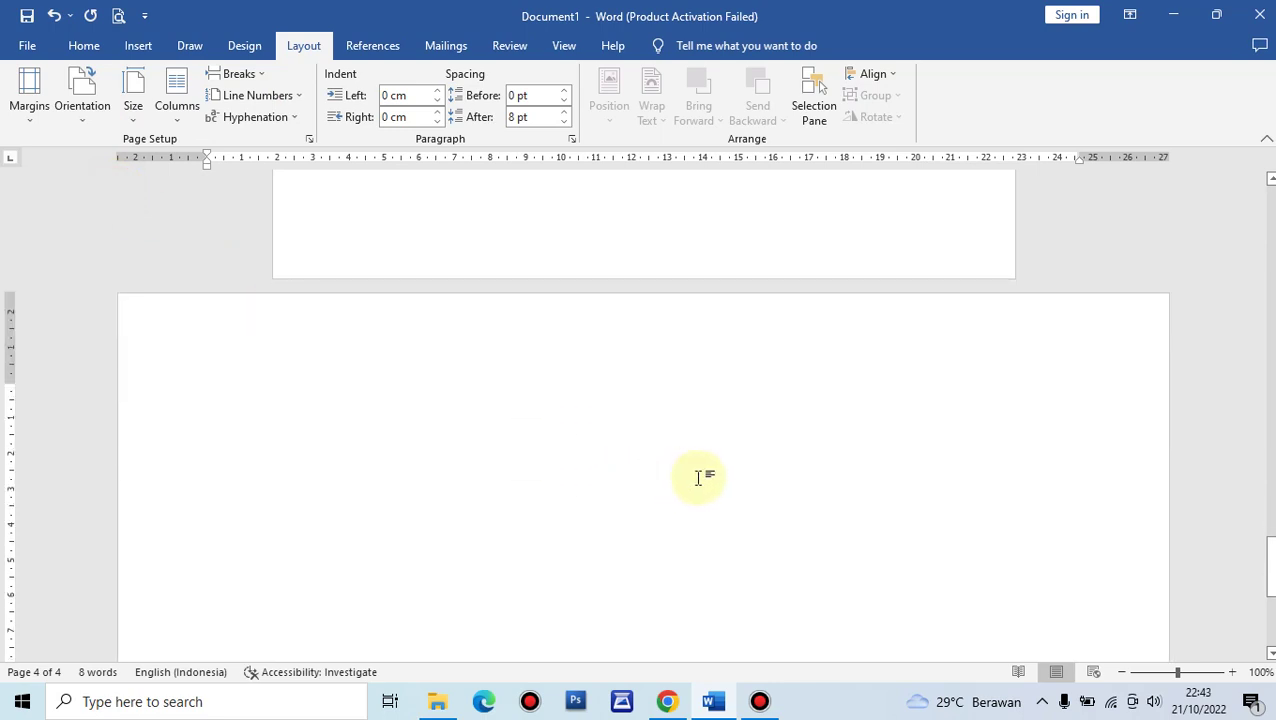
pyautogui.scroll(-2, 720, 516)
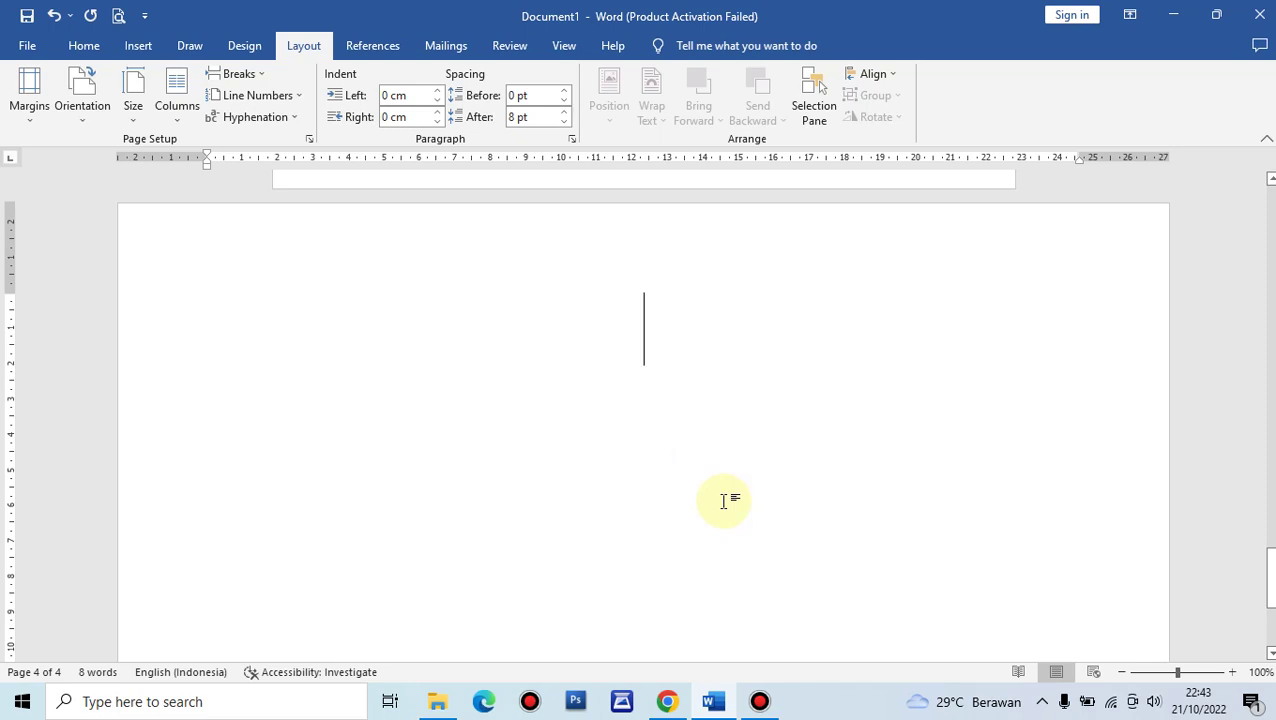
pyautogui.write('caar')
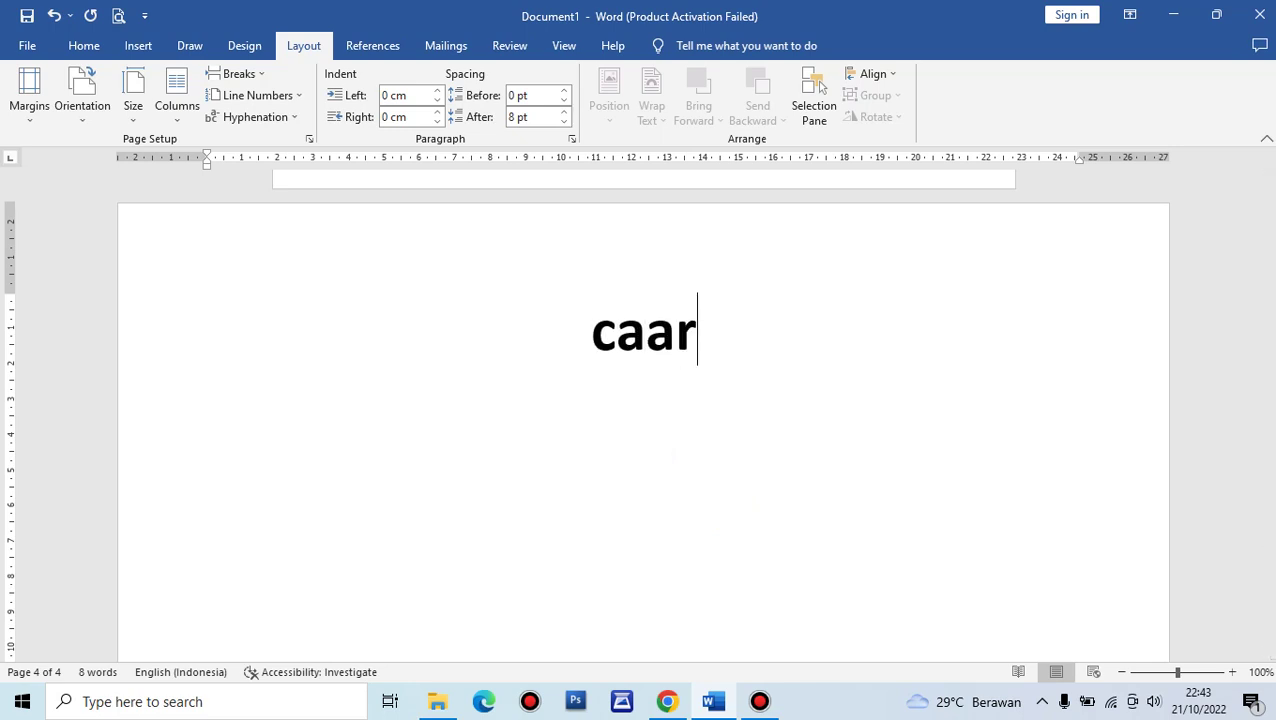
pyautogui.press('BackSpace')
pyautogui.press('BackSpace')
pyautogui.press('BackSpace')
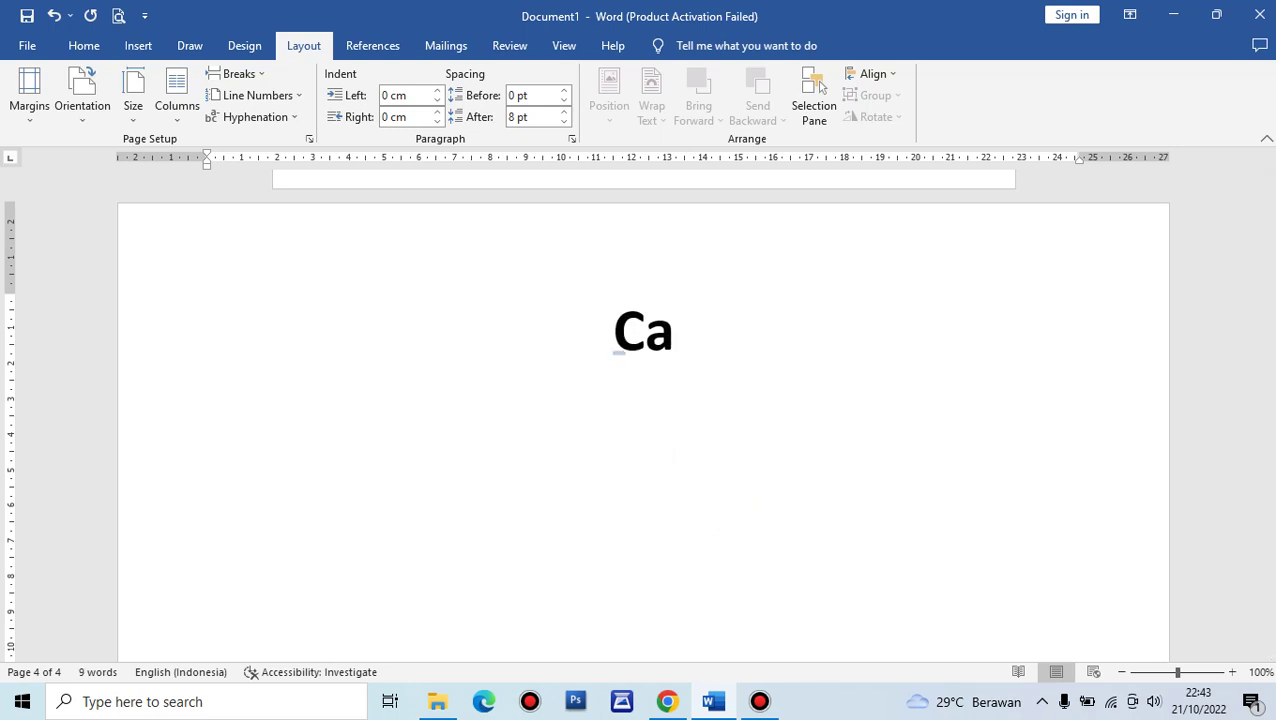
pyautogui.write('ra gampa')
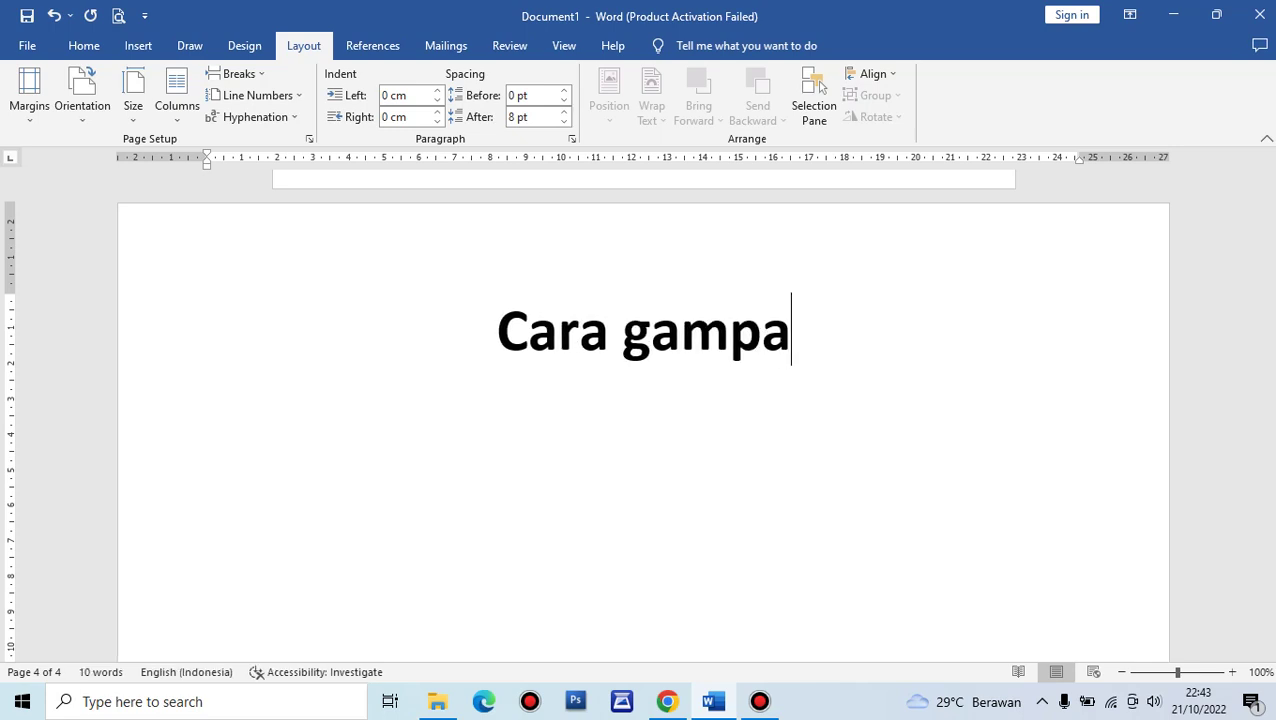
pyautogui.write('ng at')
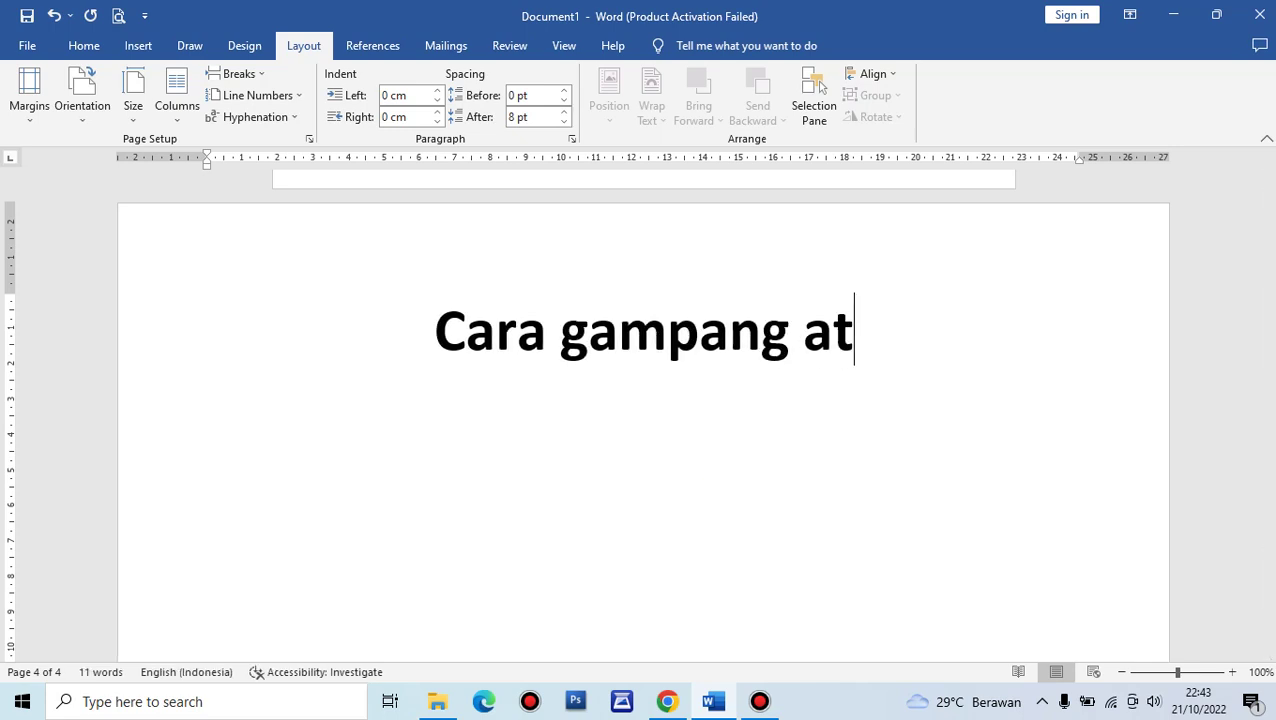
pyautogui.write('ur ker')
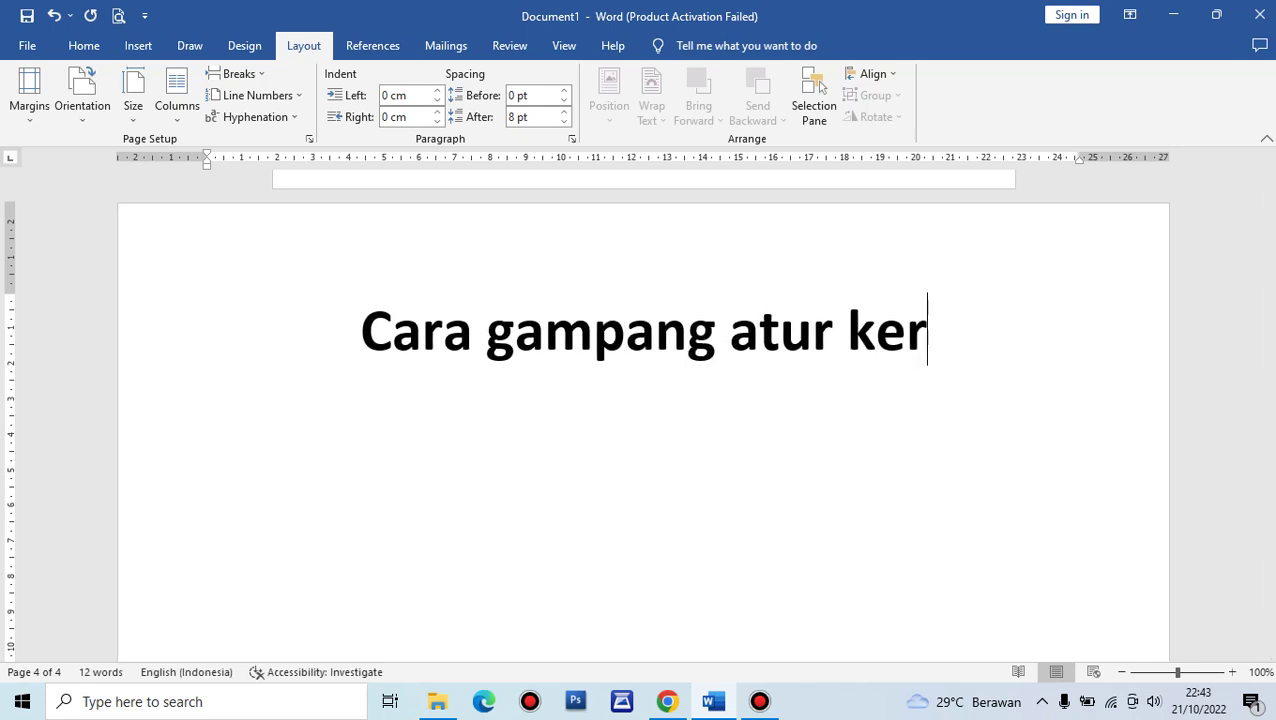
pyautogui.write('tas ')
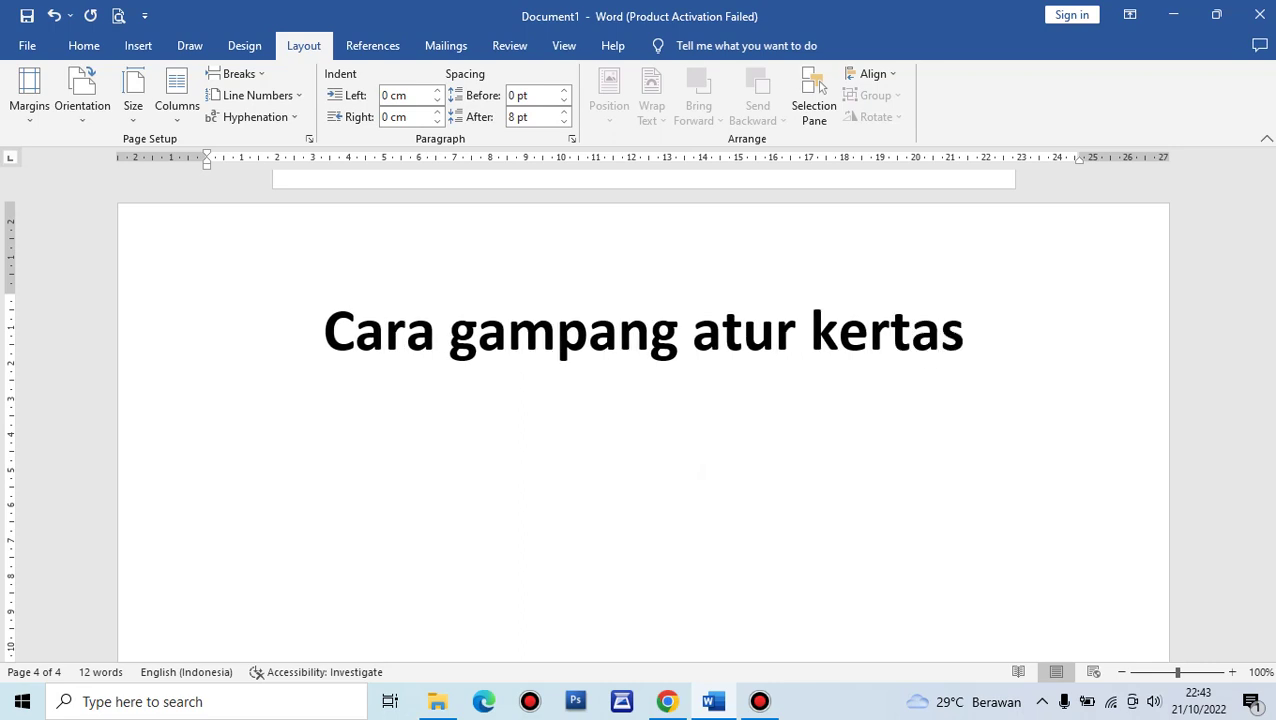
pyautogui.write('pot')
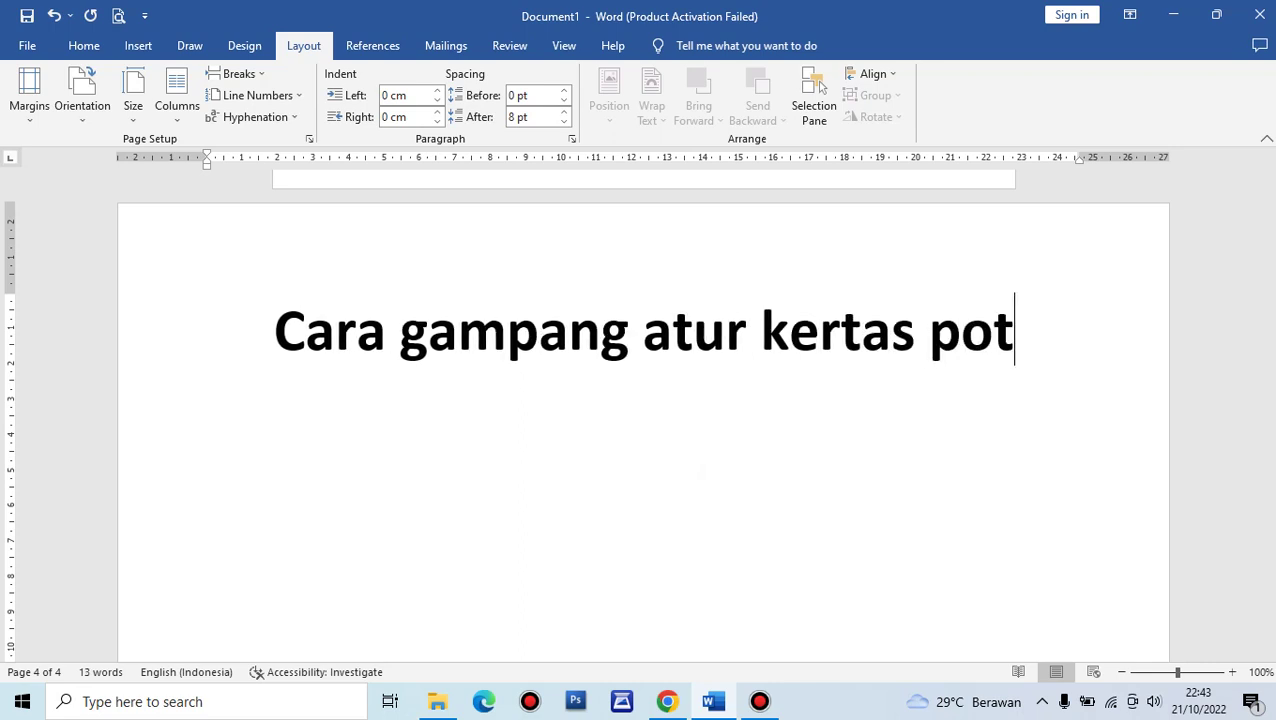
pyautogui.write('rait d')
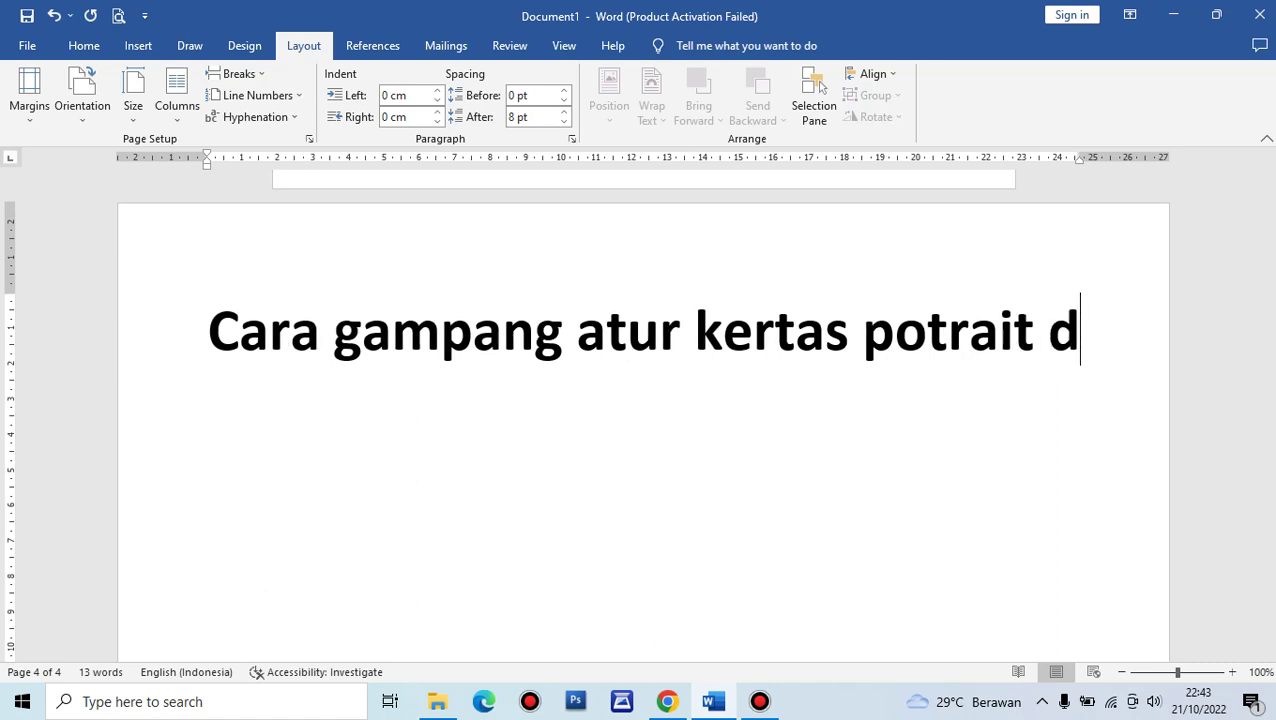
pyautogui.write('an la')
pyautogui.press('BackSpace')
pyautogui.press('BackSpace')
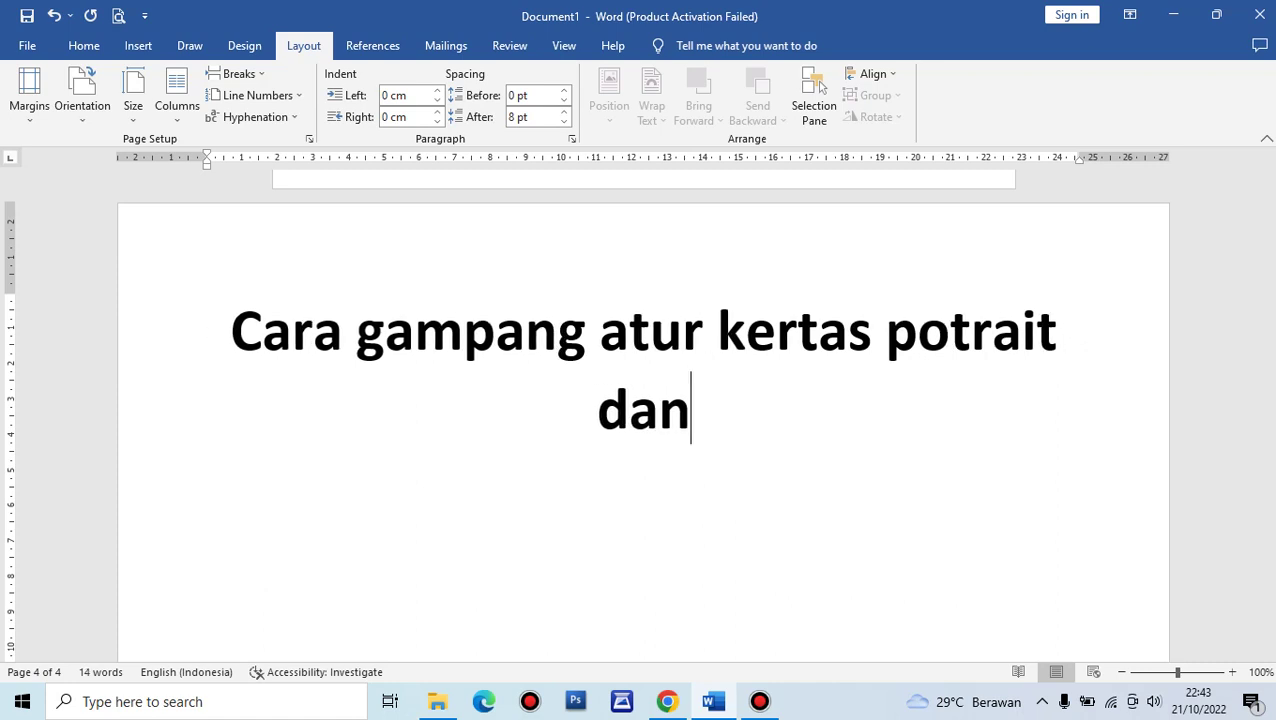
pyautogui.write('land')
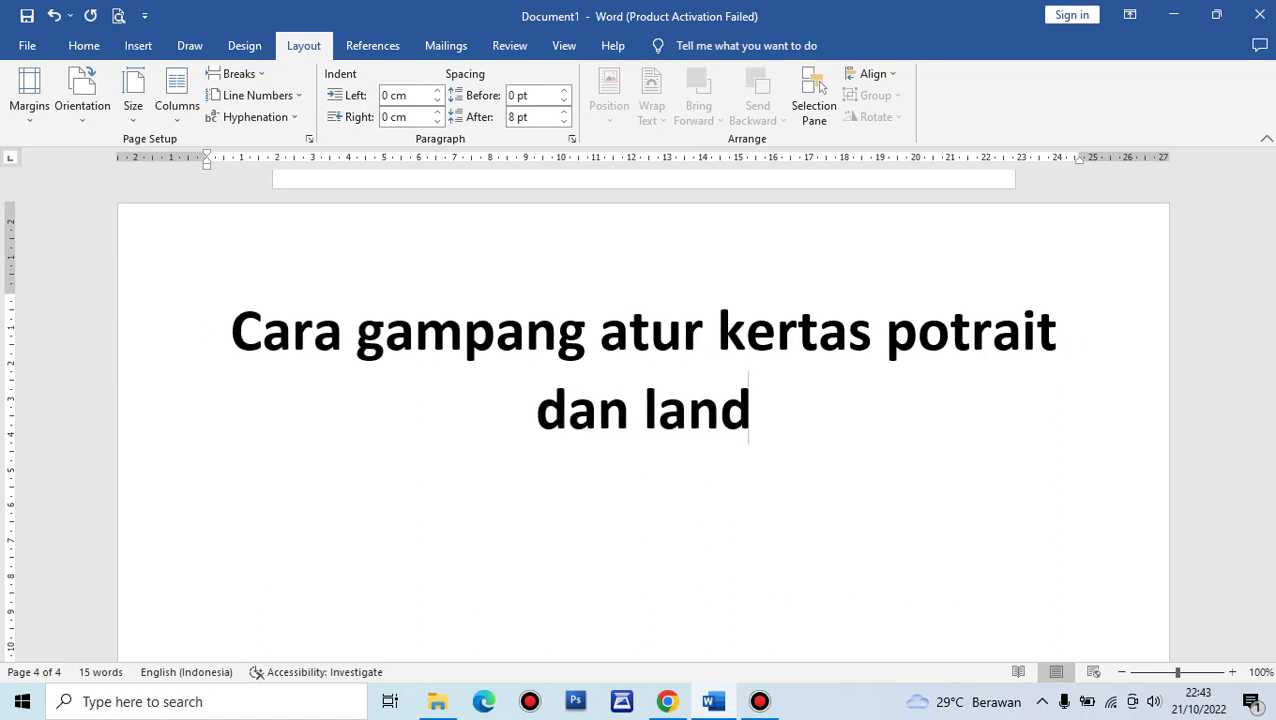
pyautogui.write('scape di ')
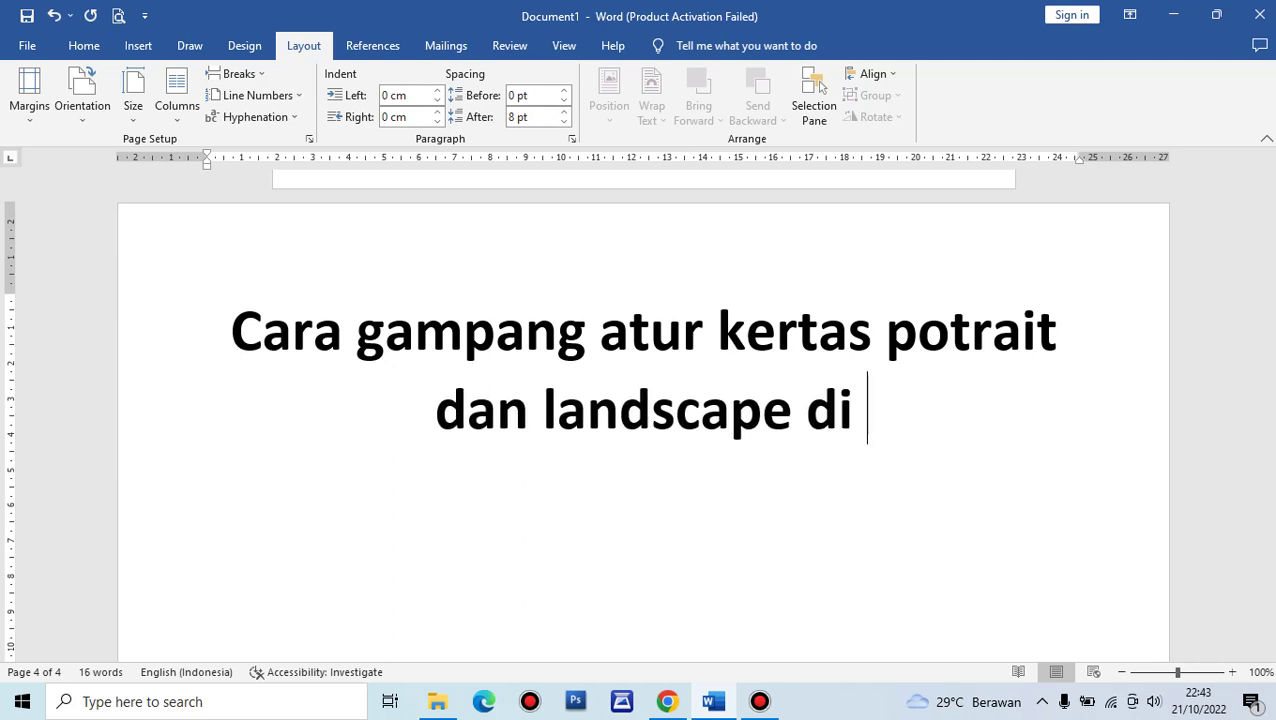
pyautogui.write('Mr ')
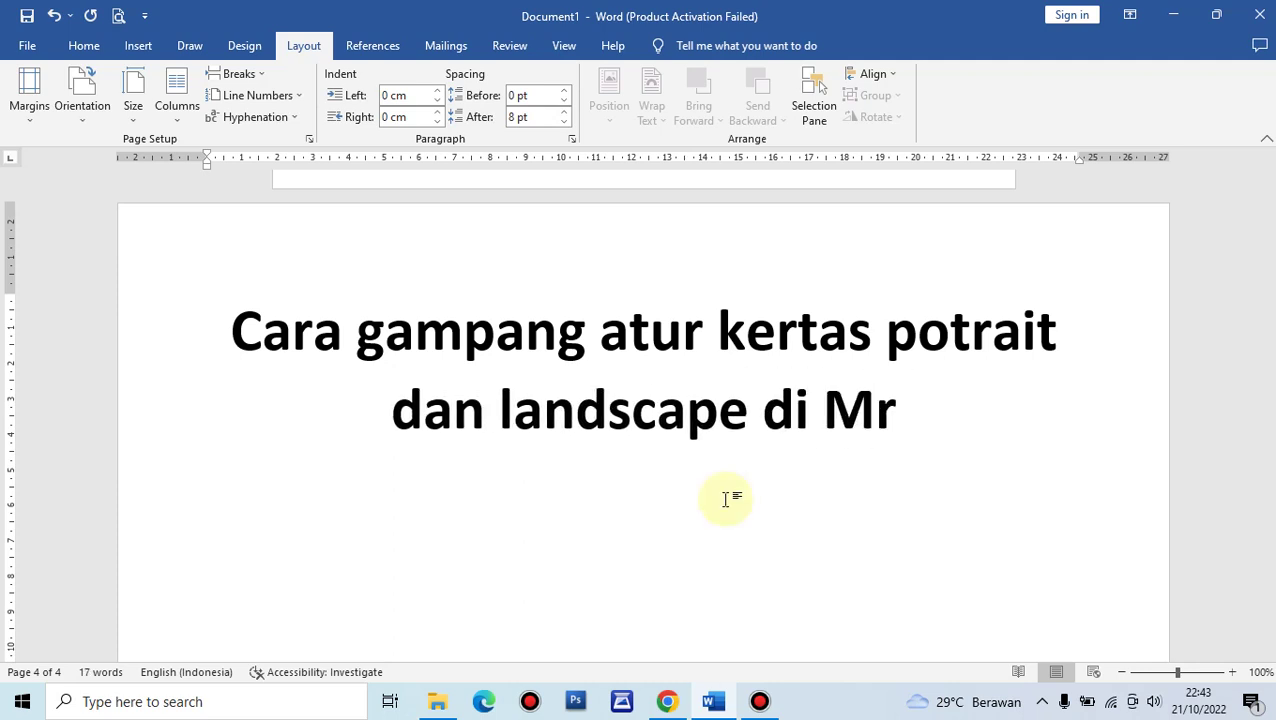
pyautogui.write('R')
pyautogui.press('BackSpace')
pyautogui.write('Wor')
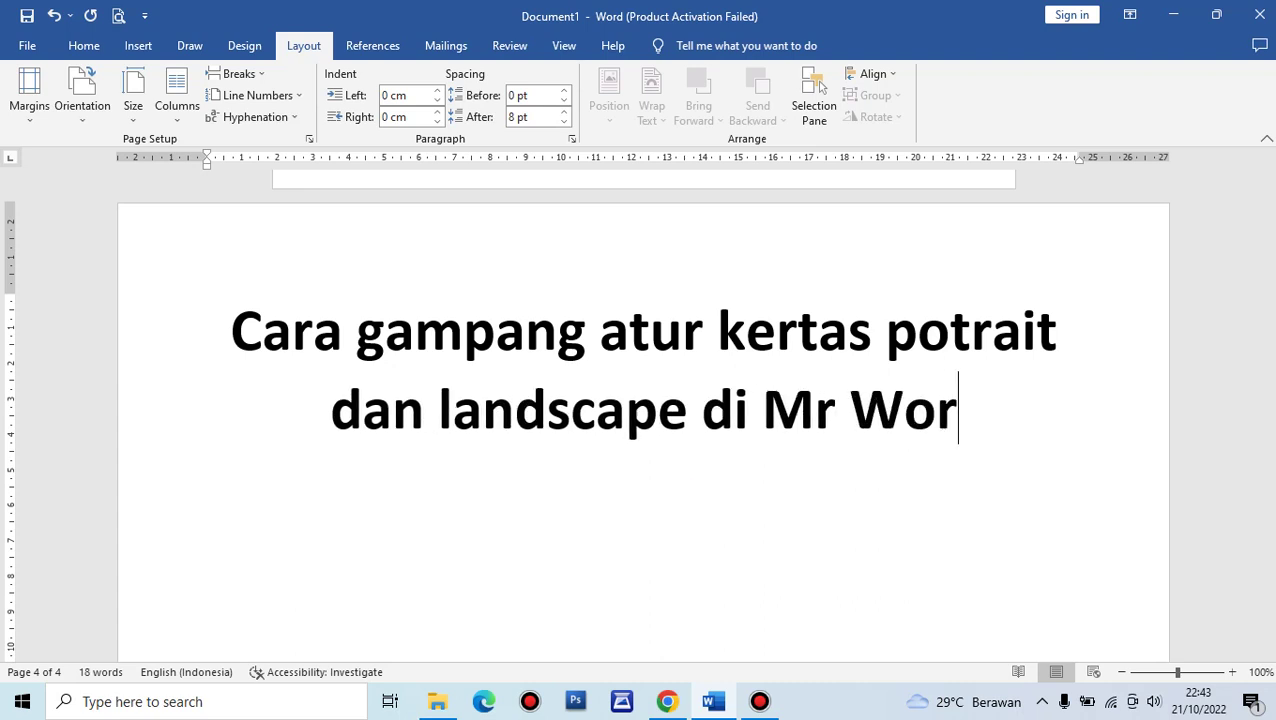
pyautogui.write('d')
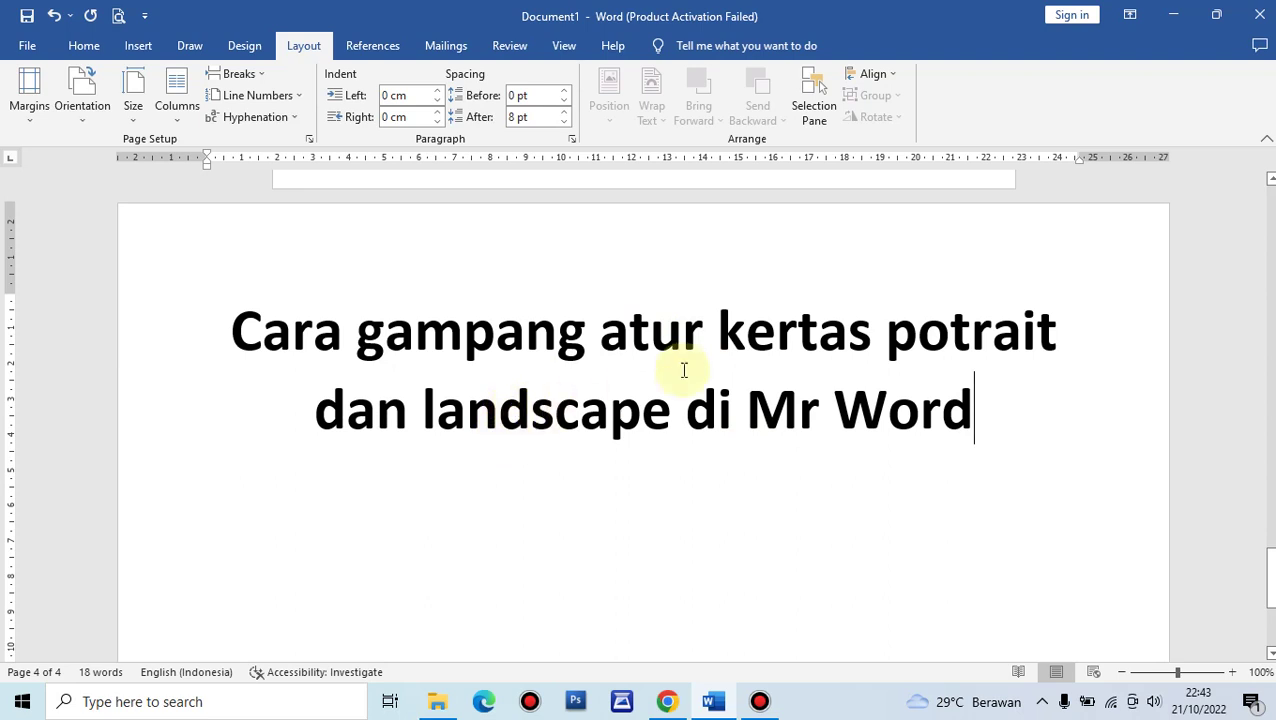
# Review the portrait and landscape orientation of the document's pages, ending at the first page
pyautogui.scroll(10, 640, 360)
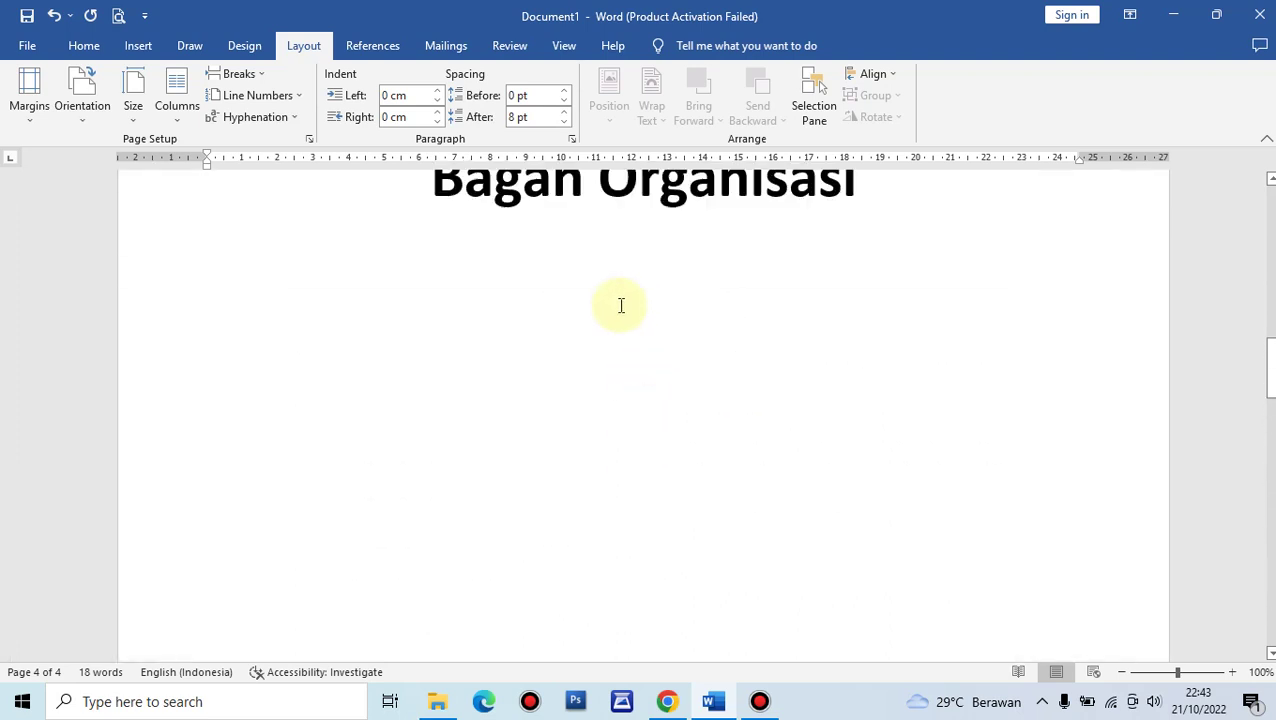
pyautogui.scroll(-10, 621, 305)
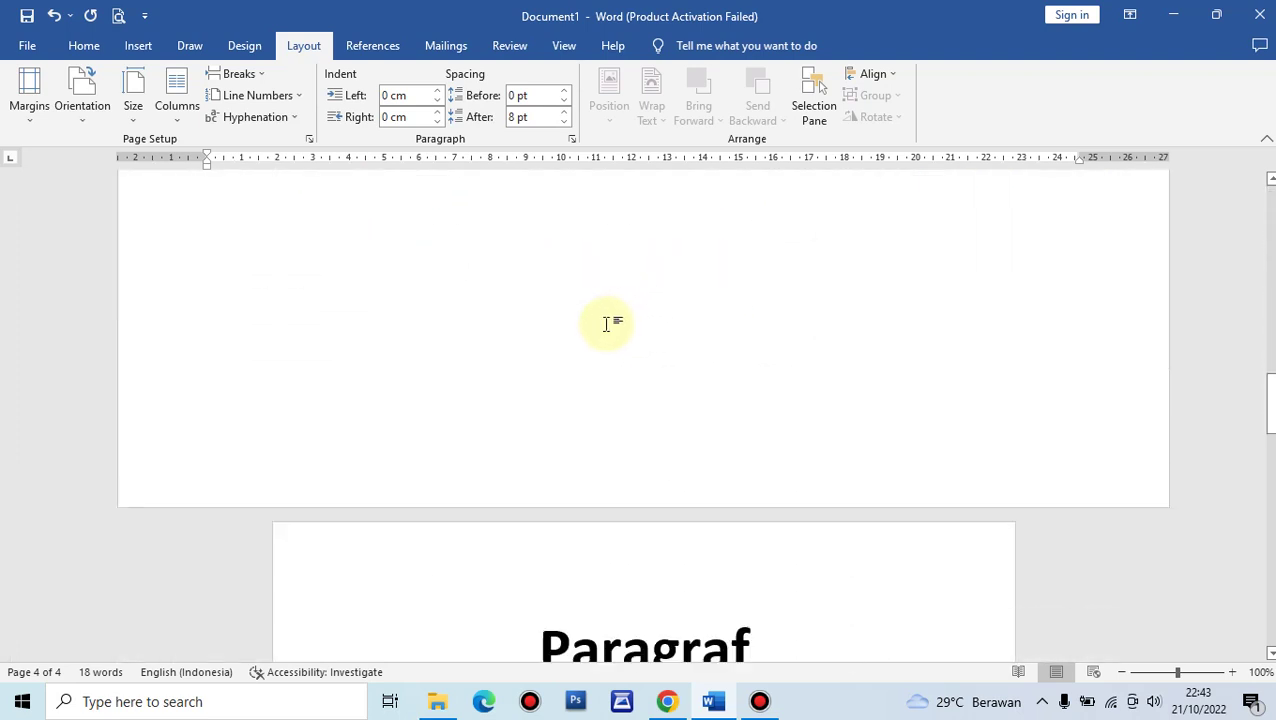
pyautogui.scroll(-10, 605, 323)
pyautogui.scroll(3, 572, 336)
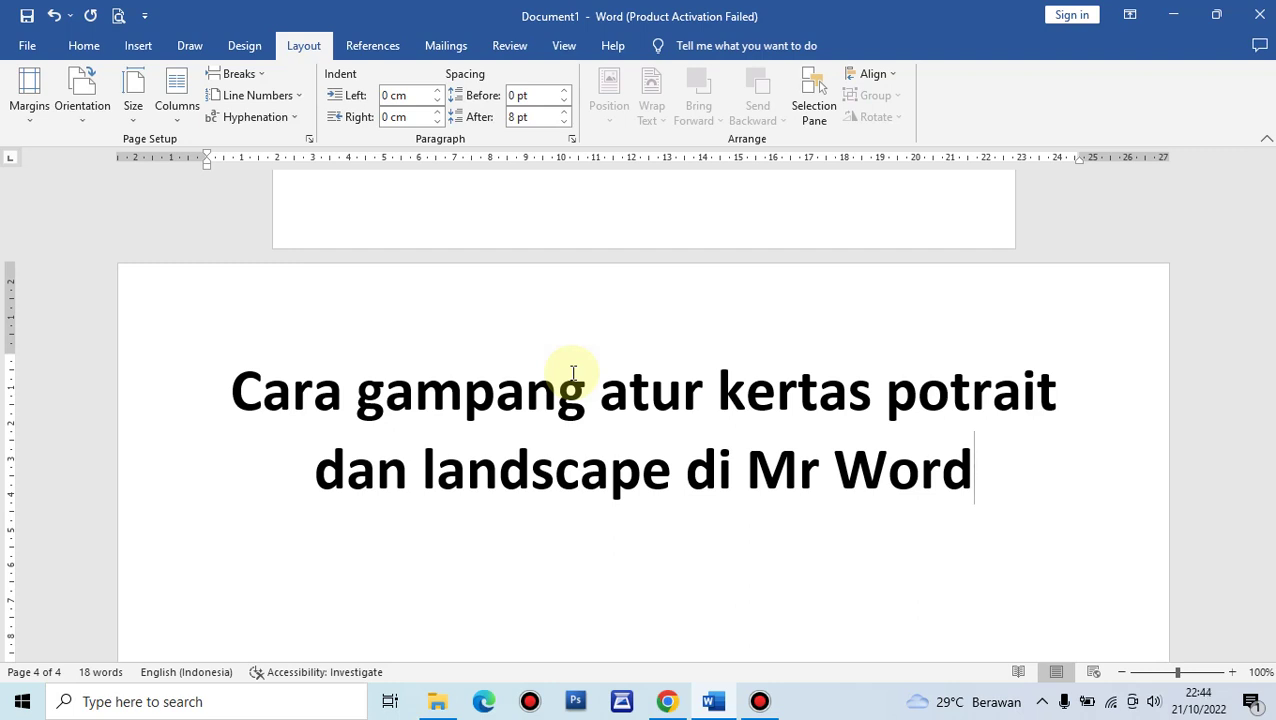
pyautogui.scroll(2, 573, 373)
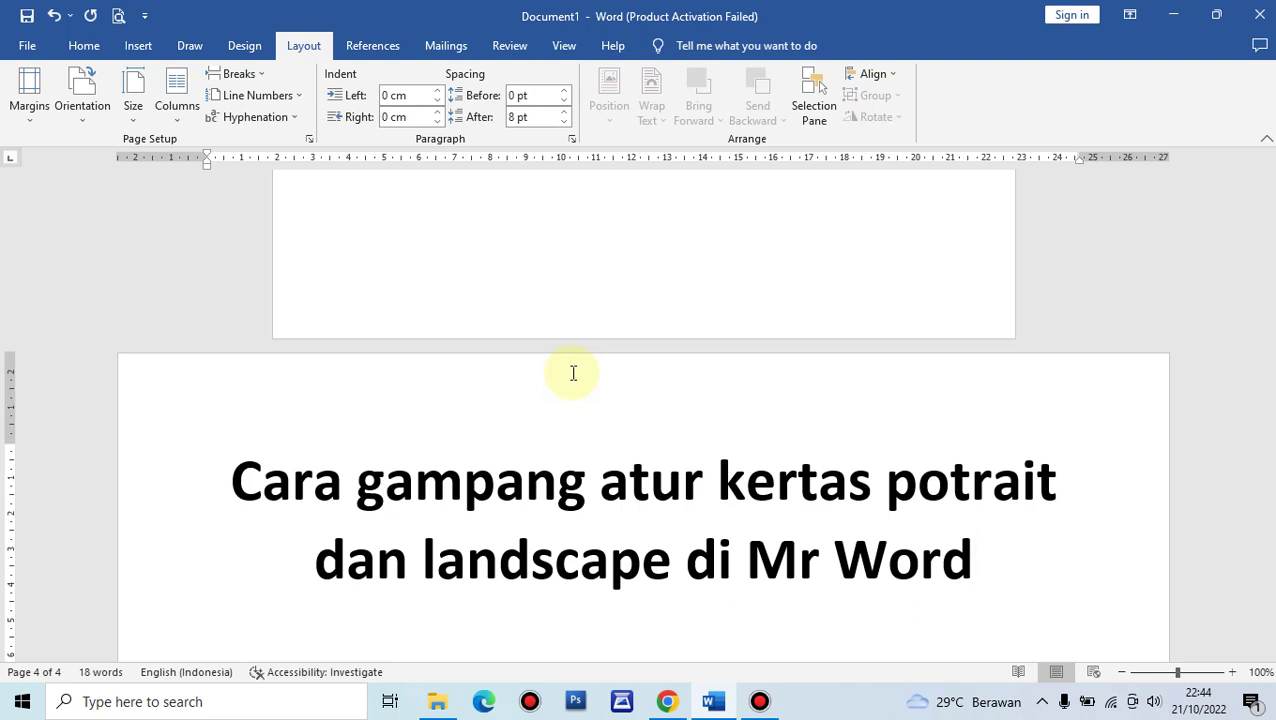
pyautogui.scroll(1, 649, 302)
pyautogui.rightClick(649, 300)
pyautogui.click(566, 270)
pyautogui.scroll(15, 561, 265)
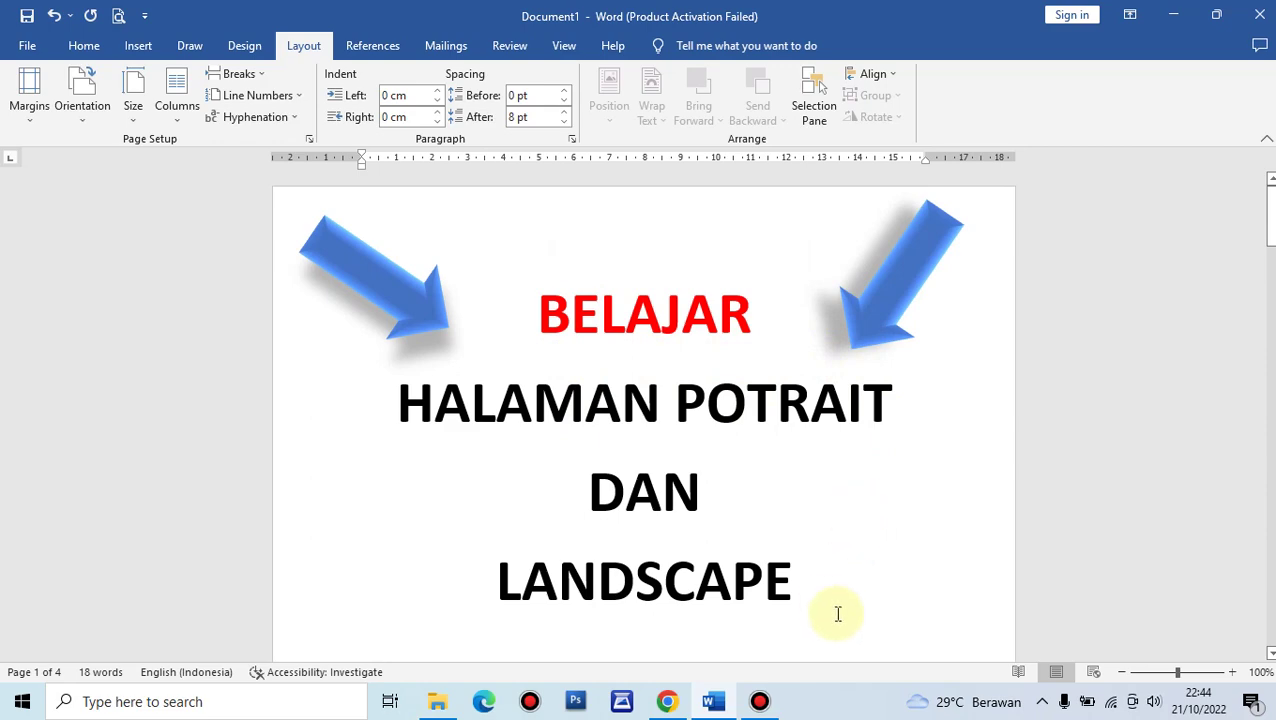
pyautogui.click(759, 703)
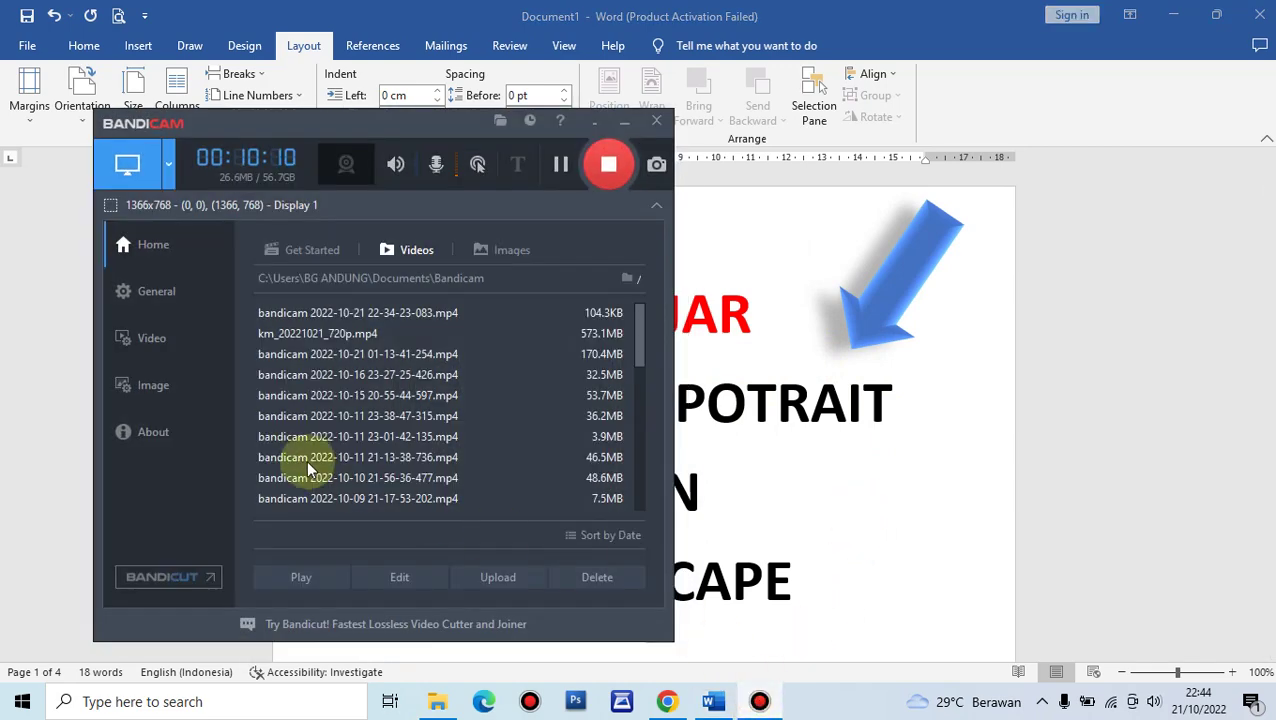
pyautogui.moveTo(401, 124); pyautogui.dragTo(347, 178)
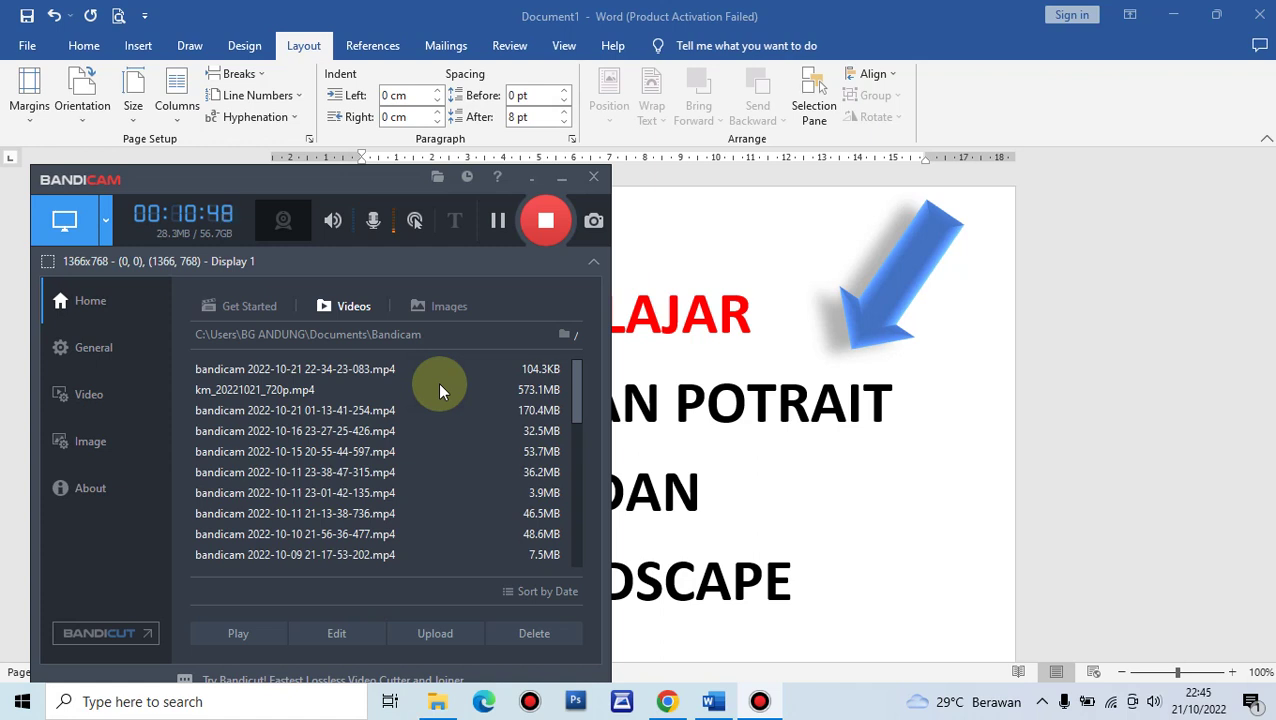
pyautogui.click(562, 178)
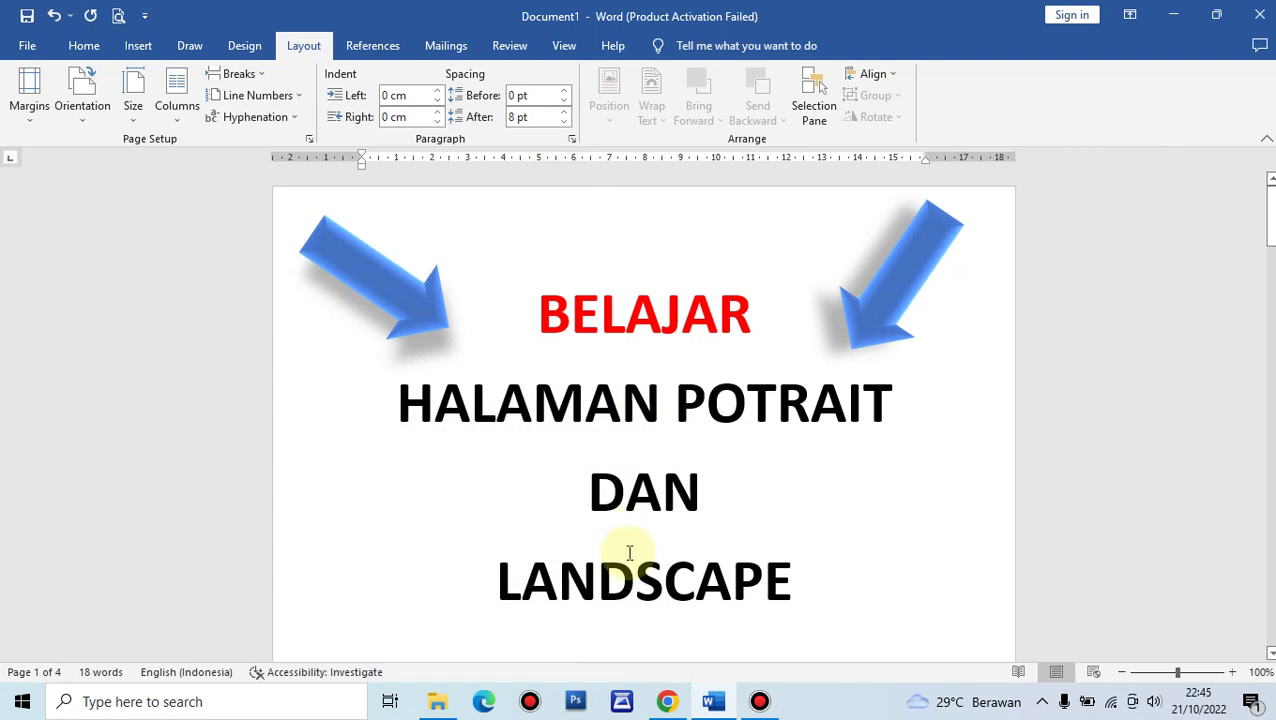
pyautogui.click(746, 478)
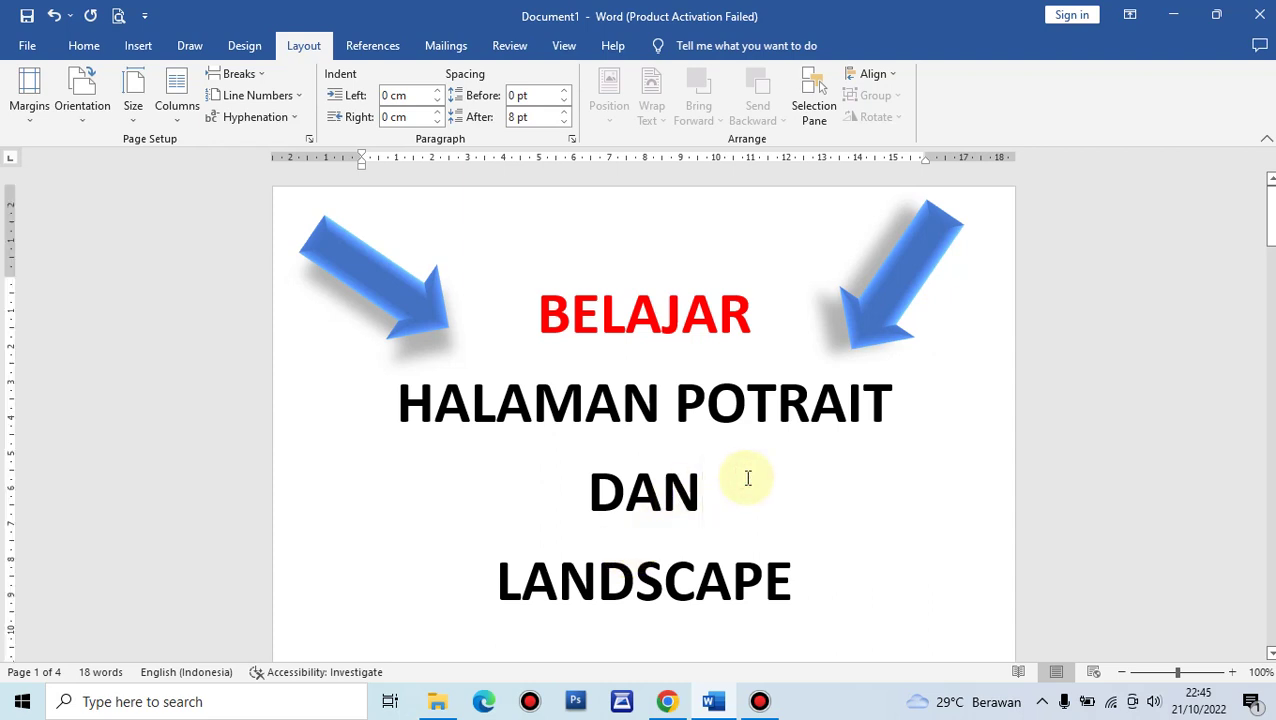